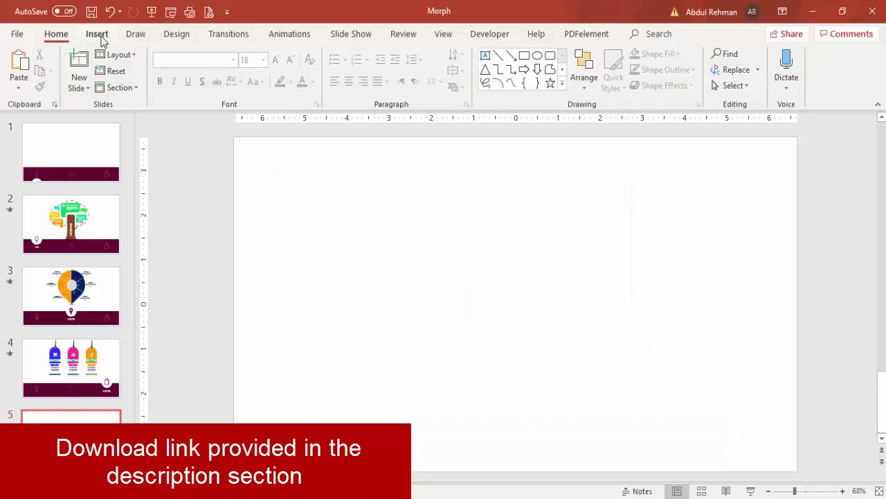
Draw a full-width rectangle across the bottom of slide 5
click(209, 90)
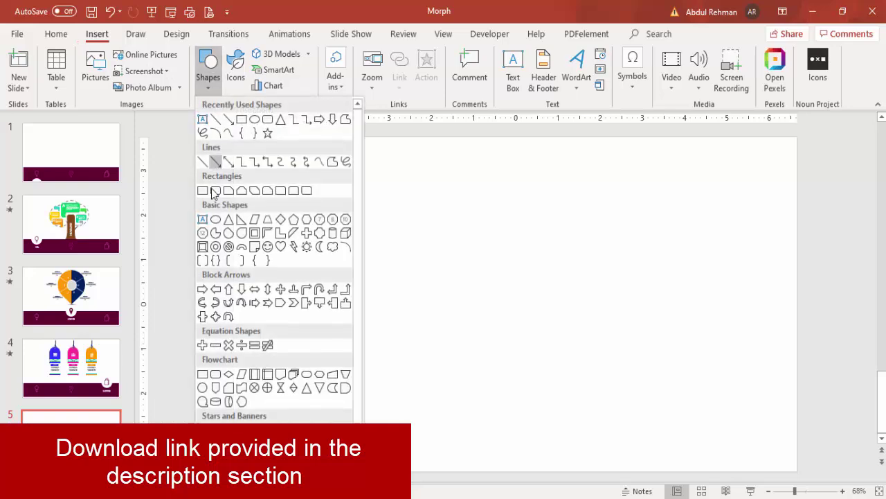
click(203, 191)
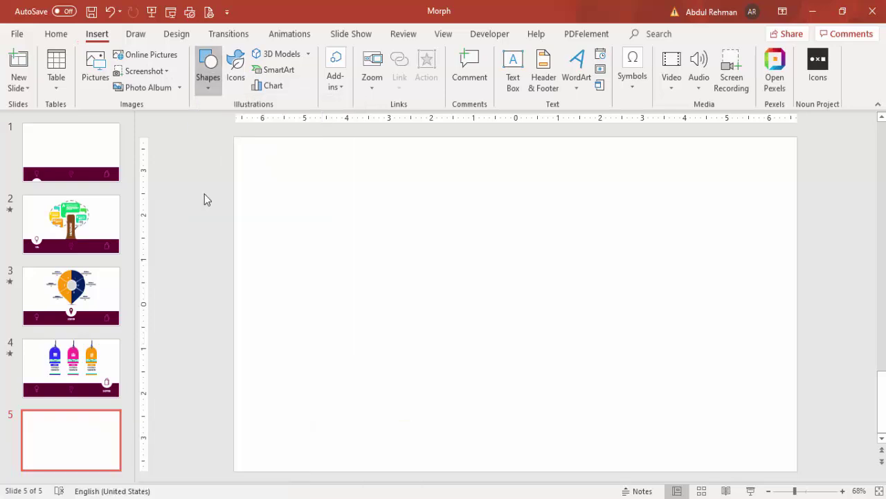
drag(234, 381, 800, 468)
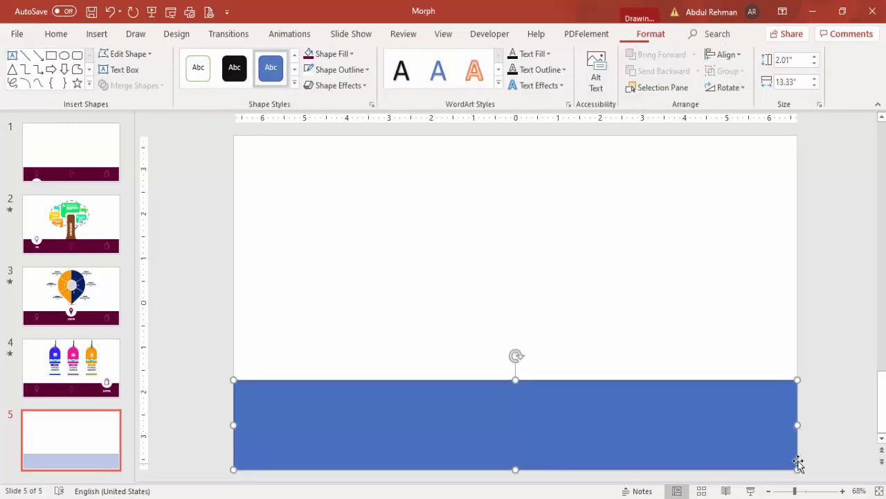
Give the rectangle no outline and a maroon fill
click(350, 69)
click(351, 218)
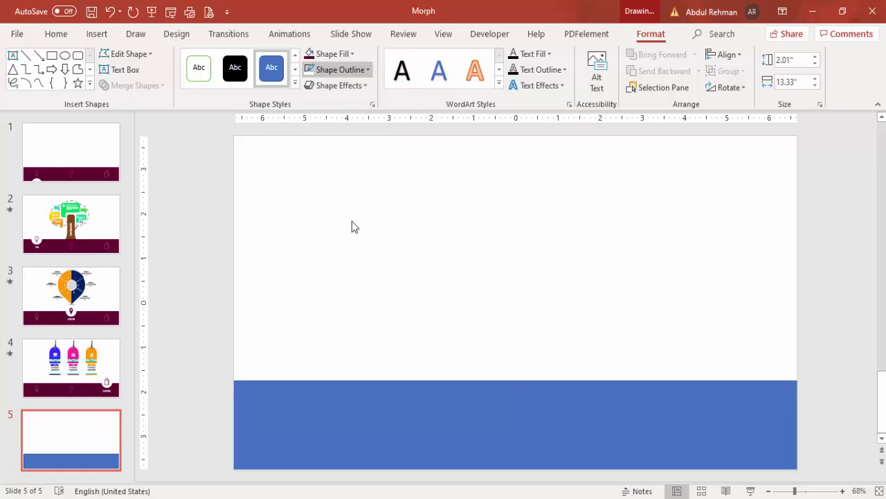
click(346, 56)
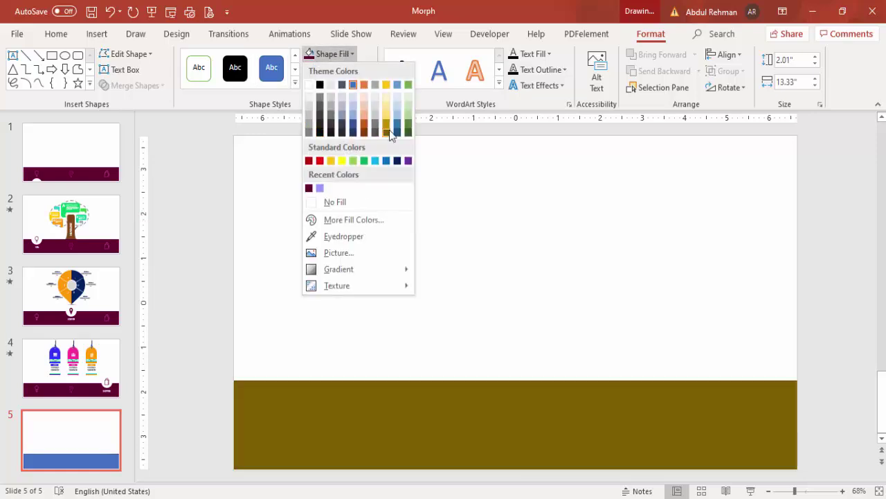
click(309, 189)
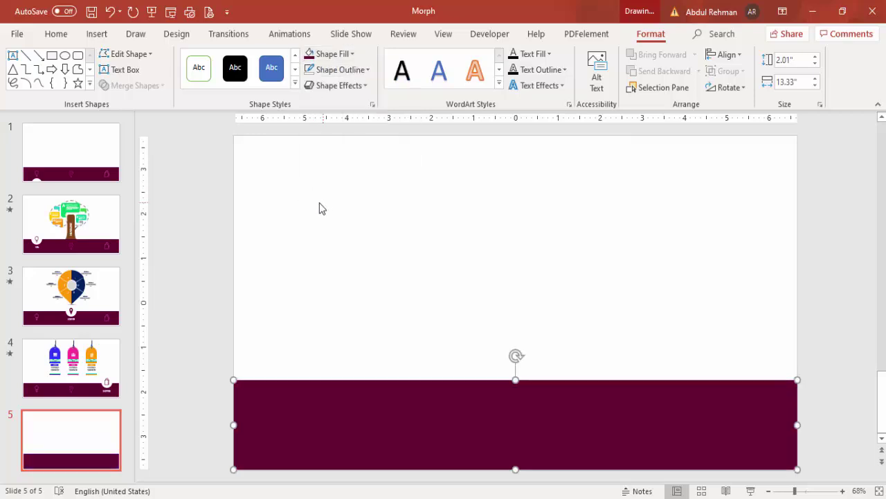
click(96, 34)
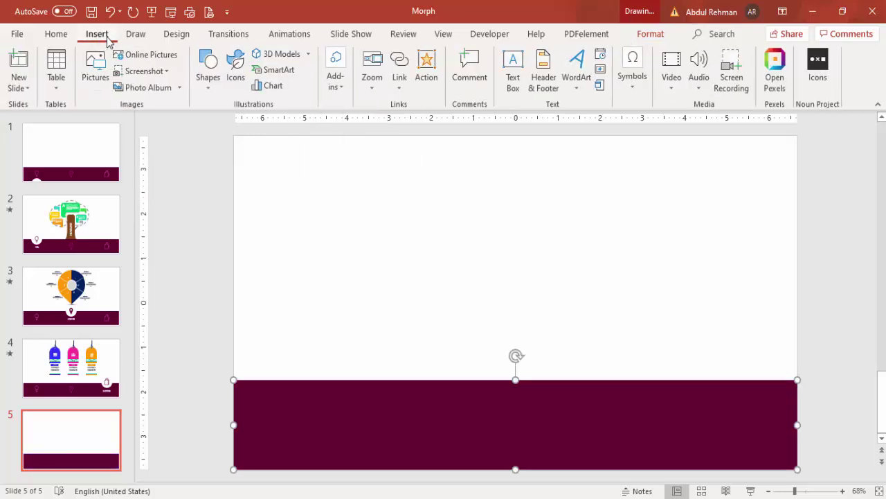
Insert the lightbulb, shopping bag and map pin icons from the icon library
click(236, 83)
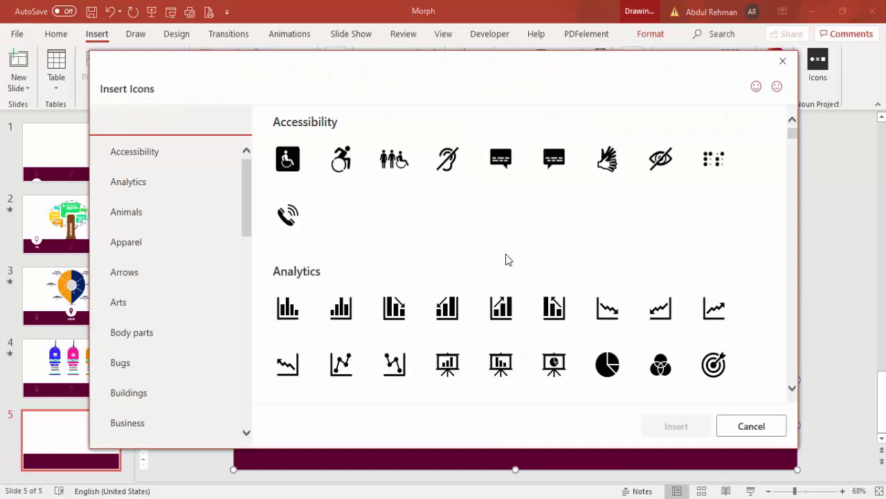
scroll(506, 266, down, 4)
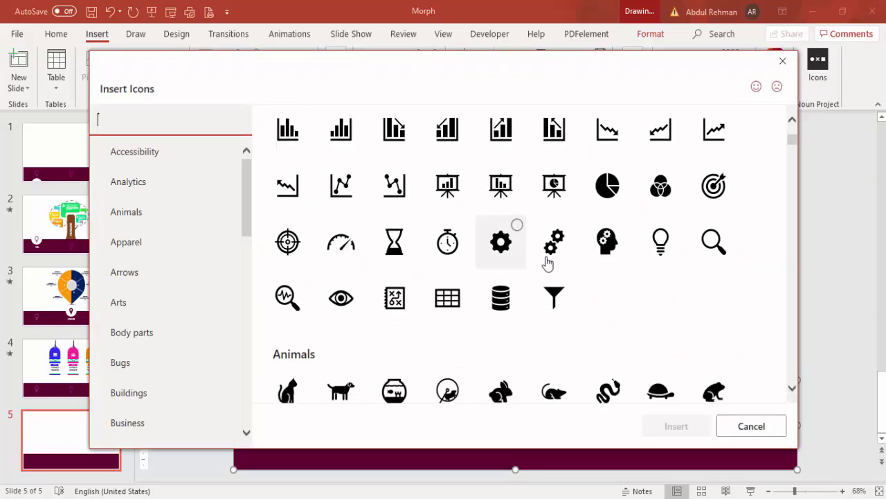
click(663, 253)
scroll(663, 253, down, 15)
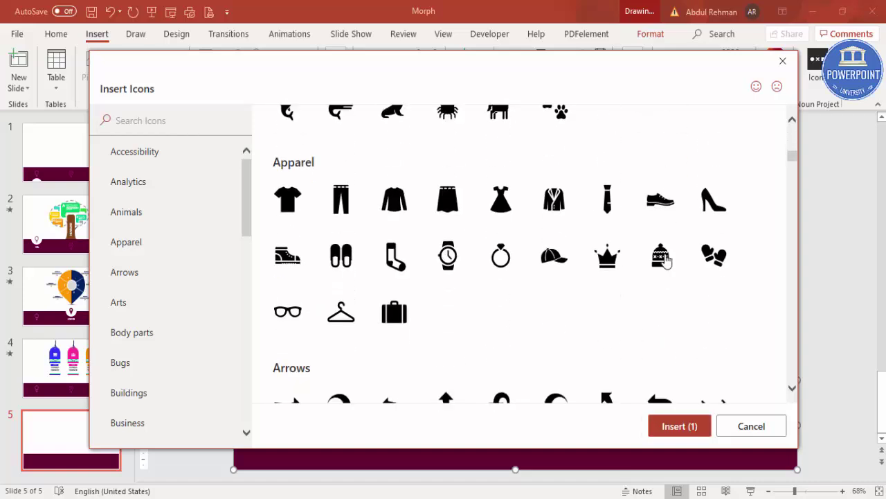
scroll(633, 263, down, 12)
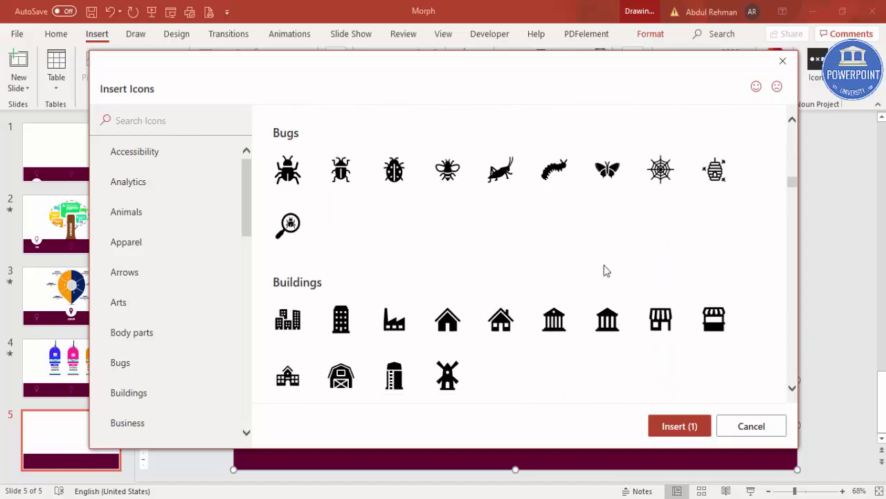
scroll(606, 277, down, 7)
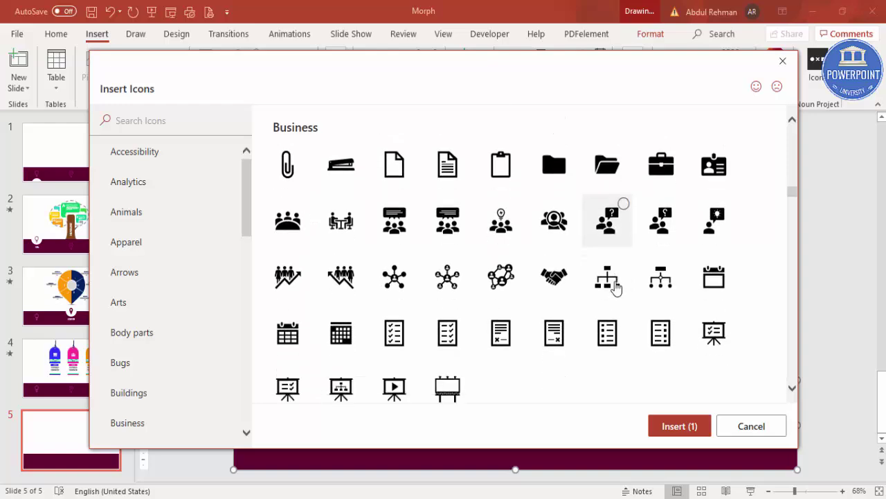
scroll(606, 277, down, 3)
click(606, 261)
scroll(607, 262, down, 5)
scroll(606, 264, down, 12)
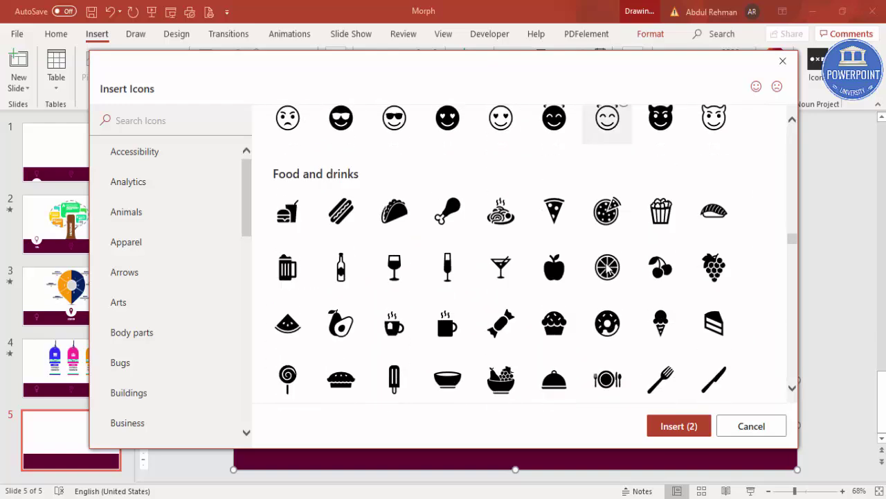
scroll(607, 267, down, 10)
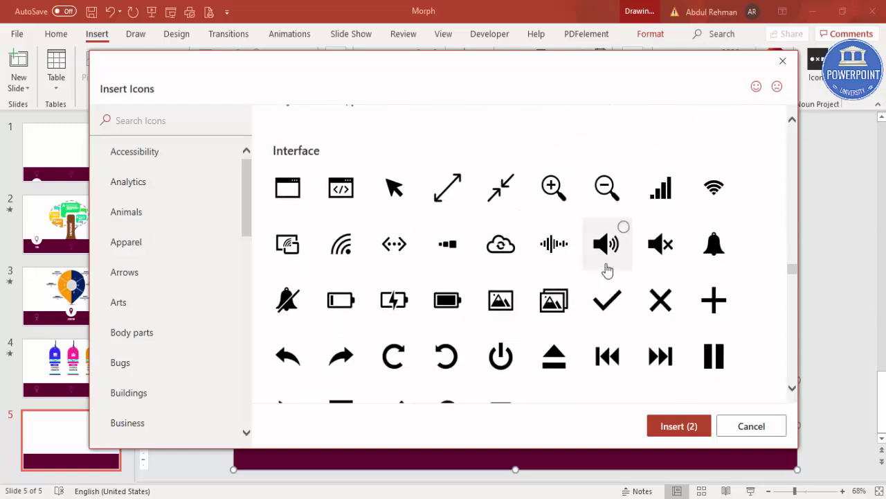
scroll(605, 272, down, 2)
click(658, 260)
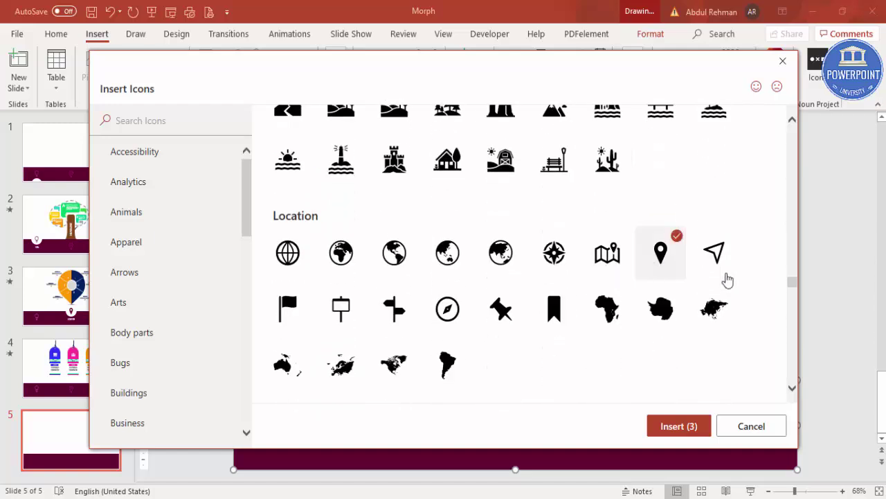
click(675, 425)
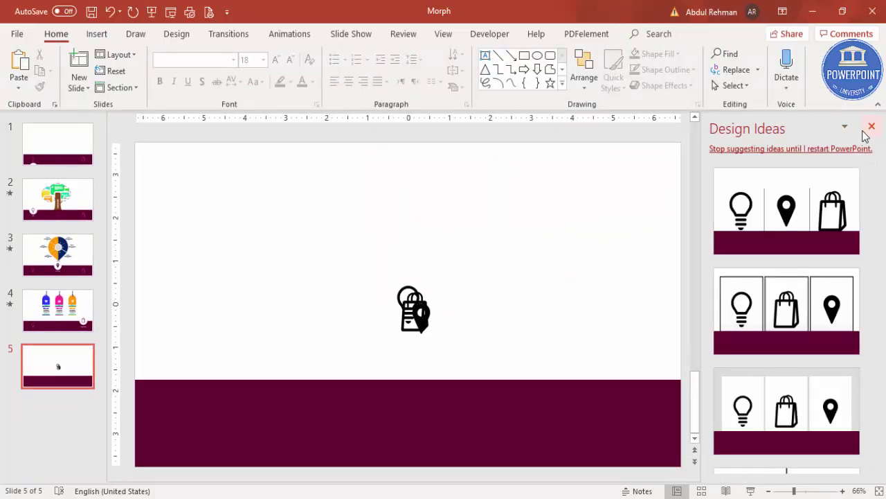
Place the lightbulb, map pin and shopping bag at the left, middle and right of the maroon bar
click(871, 126)
drag(530, 326, 599, 332)
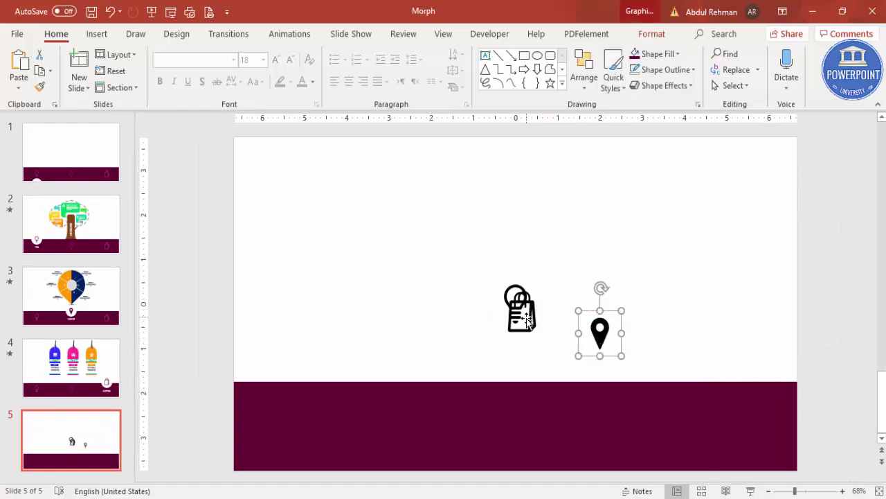
drag(526, 320, 574, 271)
drag(523, 305, 304, 420)
drag(593, 326, 521, 422)
drag(571, 280, 721, 434)
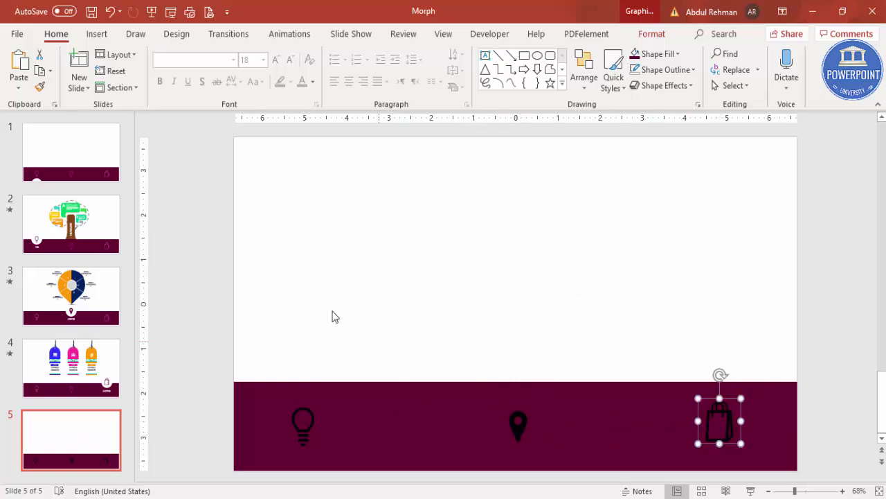
Give all three icons a white outline and no fill
click(313, 411)
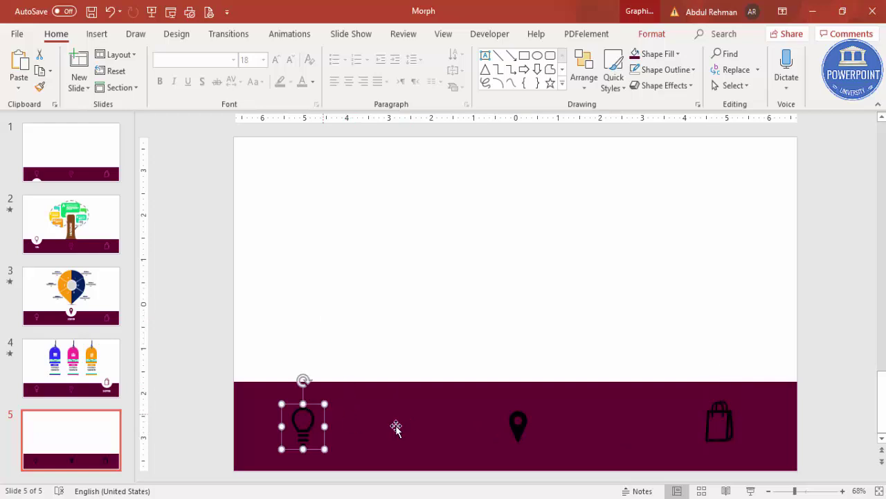
shift+click(518, 423)
shift+click(723, 421)
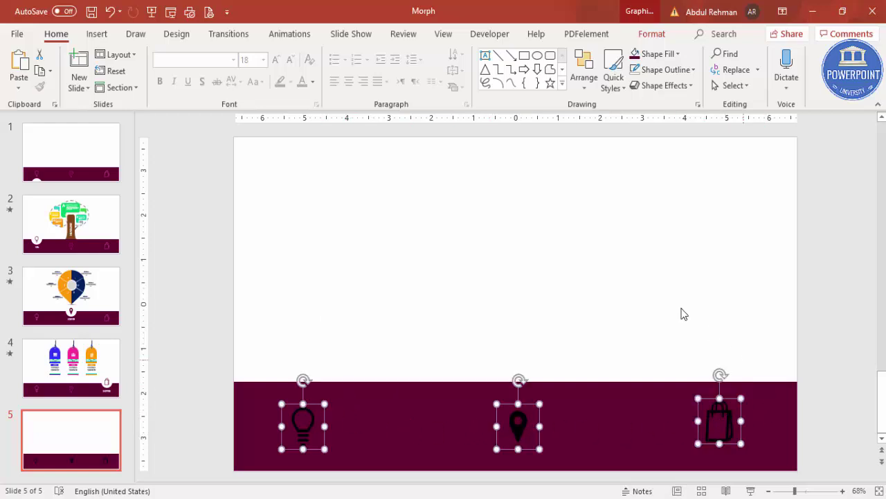
click(653, 35)
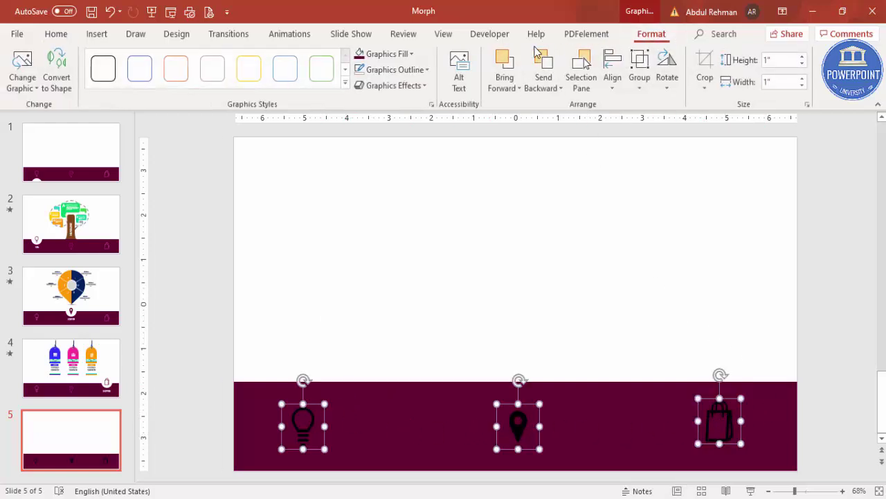
click(398, 70)
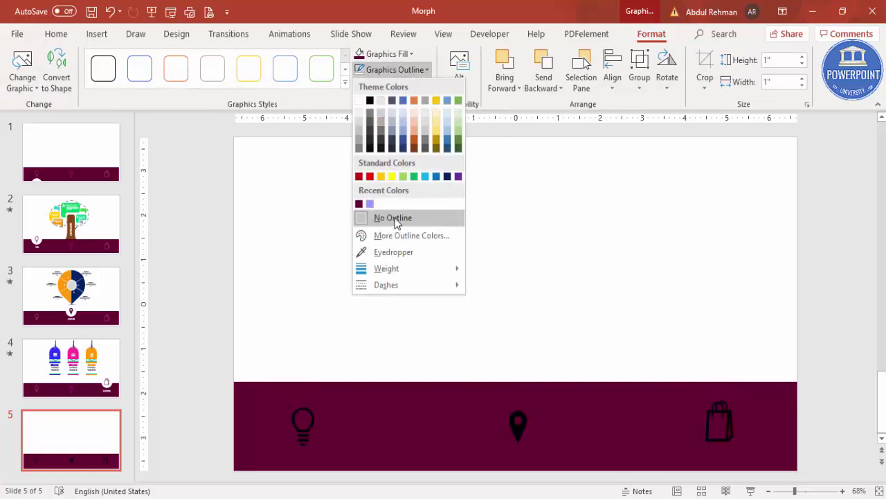
click(360, 100)
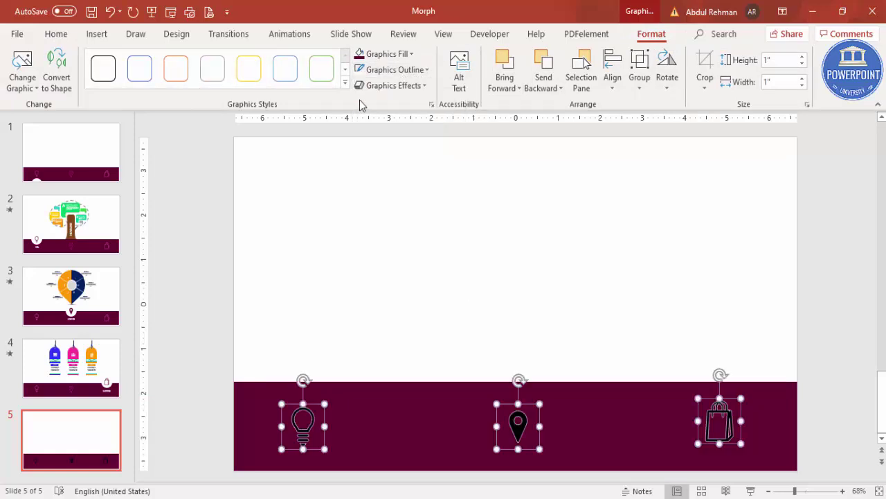
click(387, 55)
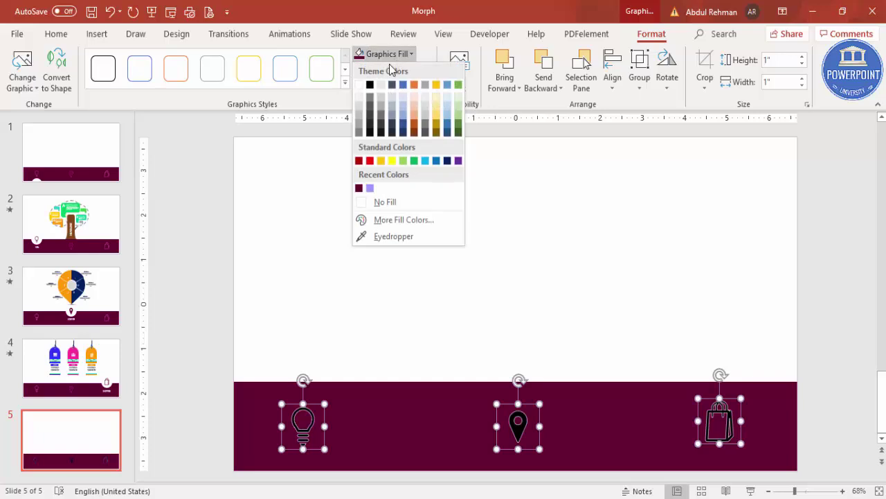
click(391, 202)
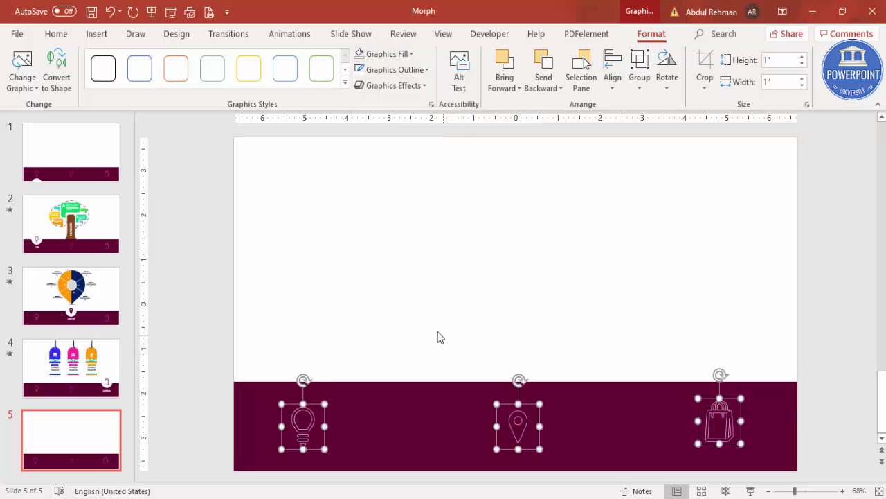
click(399, 318)
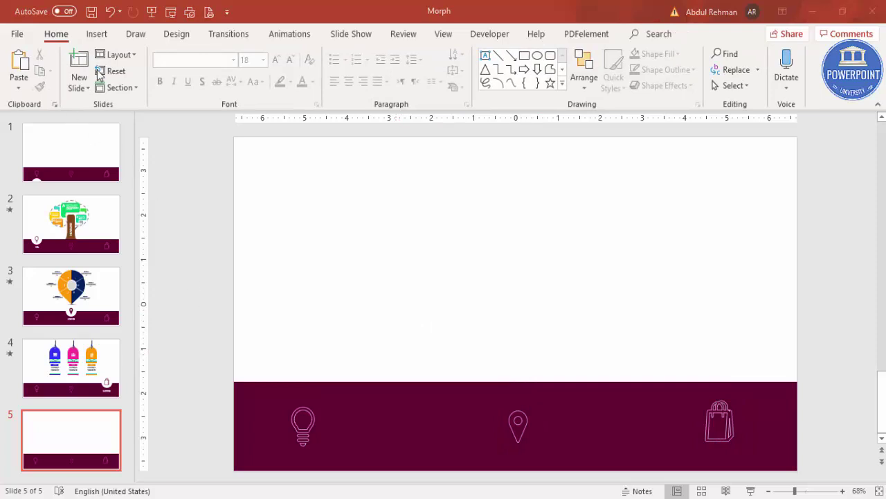
Draw an oval circle and place it under the lightbulb at the slide's bottom edge
click(96, 34)
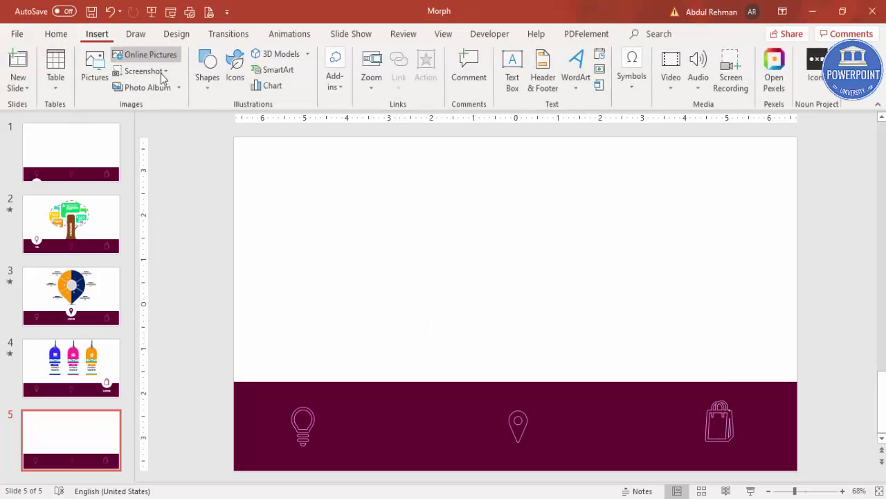
click(205, 96)
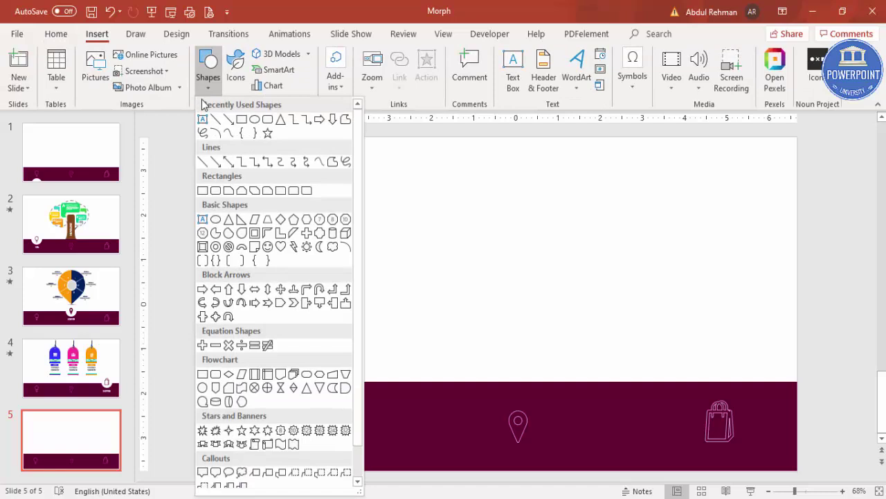
click(215, 220)
drag(285, 317, 343, 374)
mouse_move(321, 342)
mouse_down()
mouse_move(317, 424)
mouse_move(299, 471)
mouse_move(302, 380)
mouse_move(301, 477)
mouse_move(314, 436)
mouse_up()
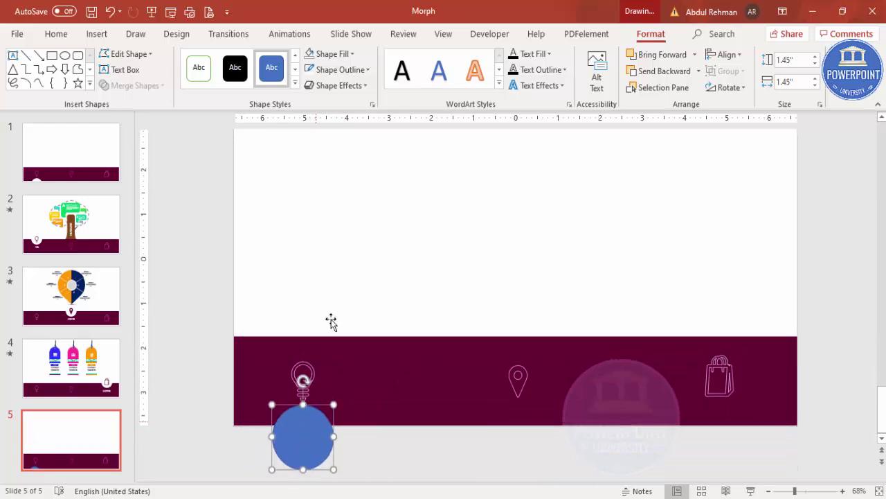
Make the circle white with no outline and enlarge it to 1.6 inches
click(340, 69)
click(359, 216)
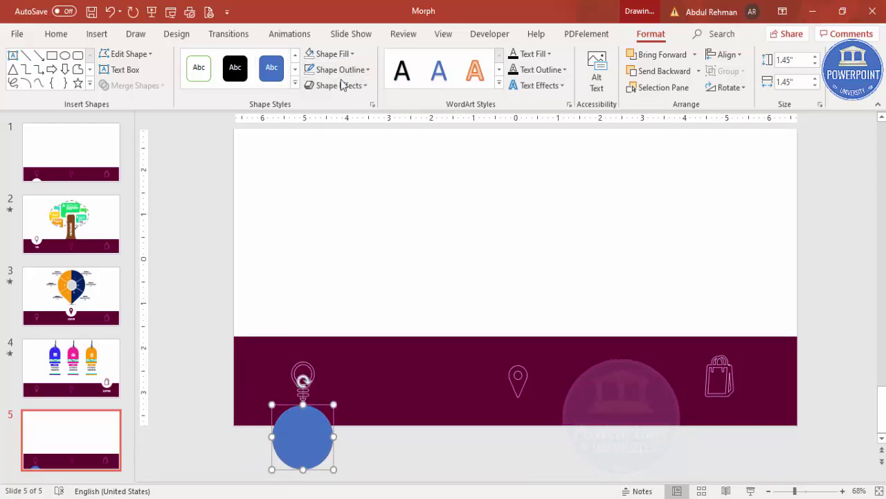
click(340, 55)
click(309, 84)
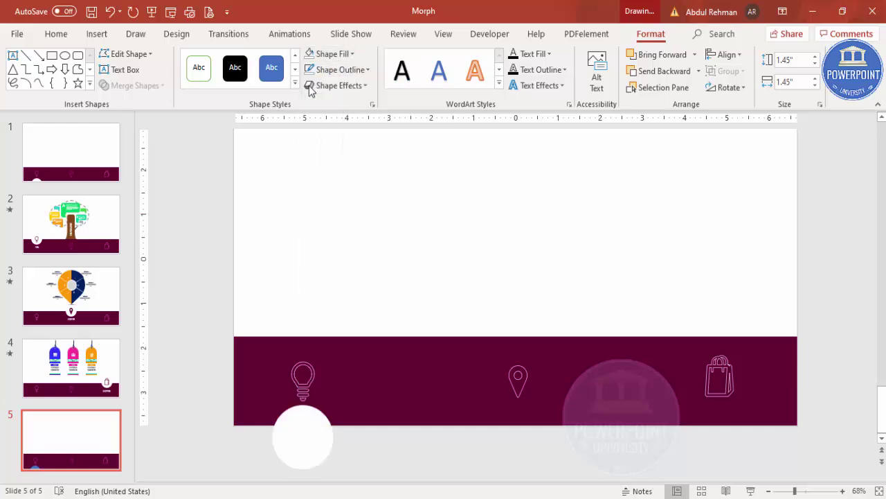
drag(336, 404, 339, 399)
drag(307, 429, 307, 429)
click(374, 451)
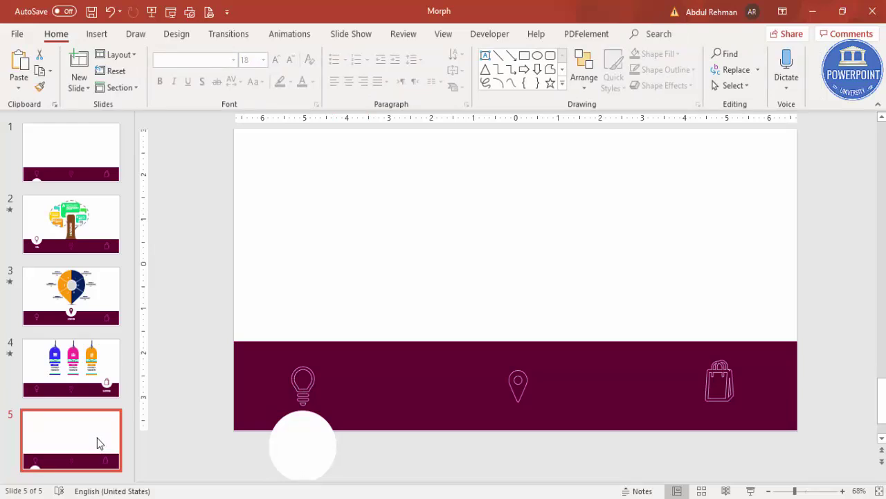
Duplicate slide 5 as slide 6 and apply the Morph transition to it
right_click(97, 438)
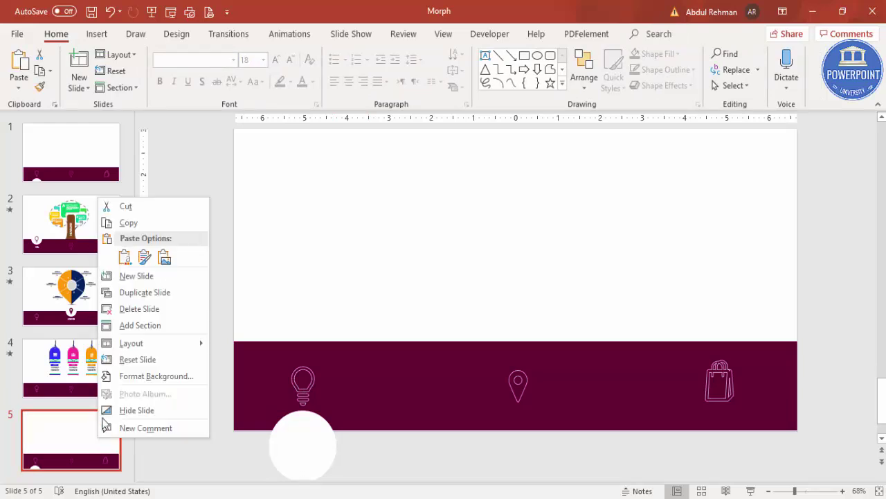
click(155, 294)
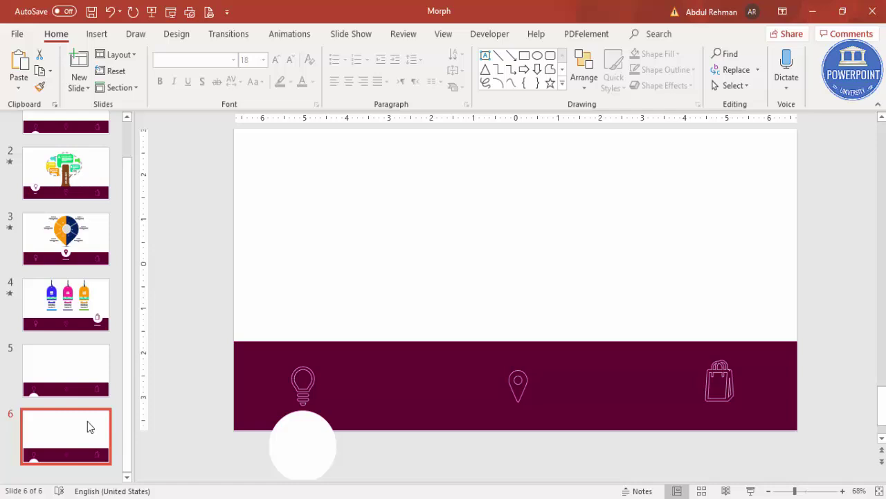
click(228, 36)
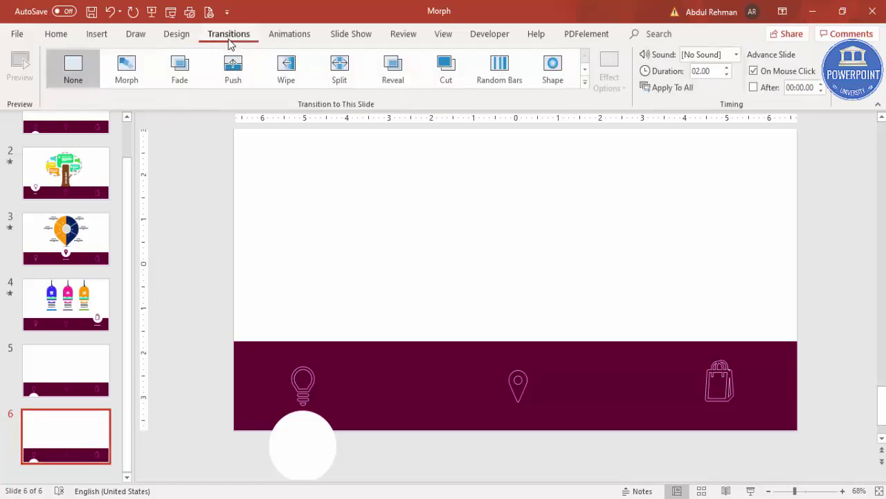
click(123, 78)
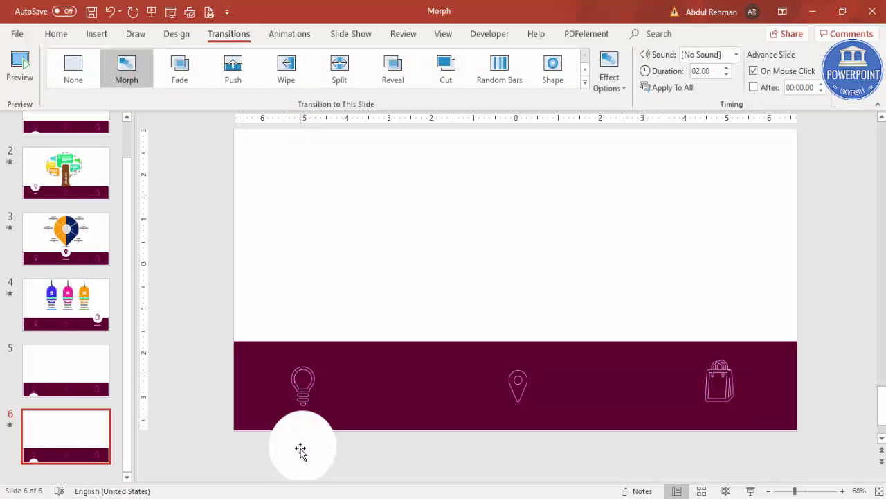
Move slide 6's lightbulb icon up and to the left
click(300, 449)
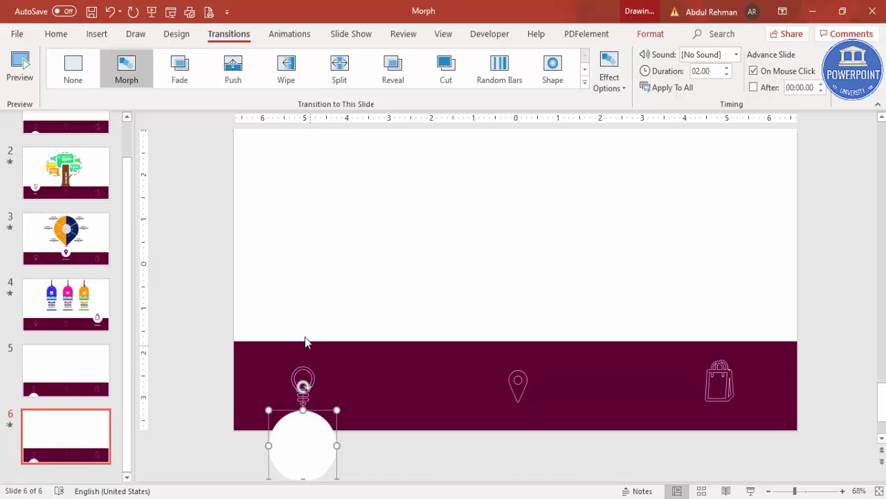
click(305, 374)
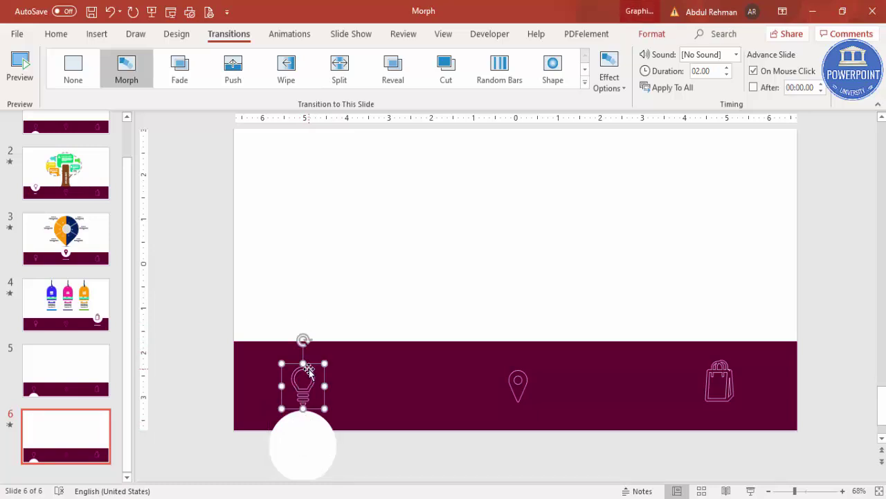
drag(309, 372, 283, 346)
click(660, 32)
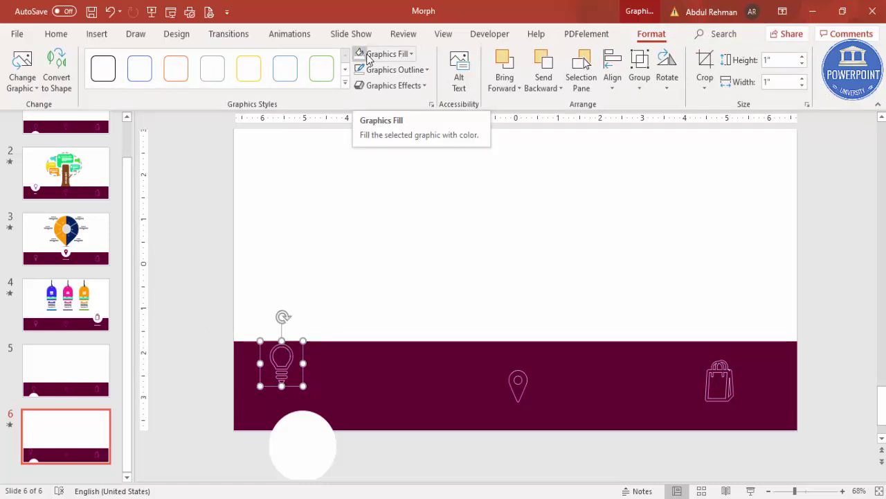
Fill the lightbulb dark maroon and raise the white circle onto the maroon band
click(367, 58)
click(359, 85)
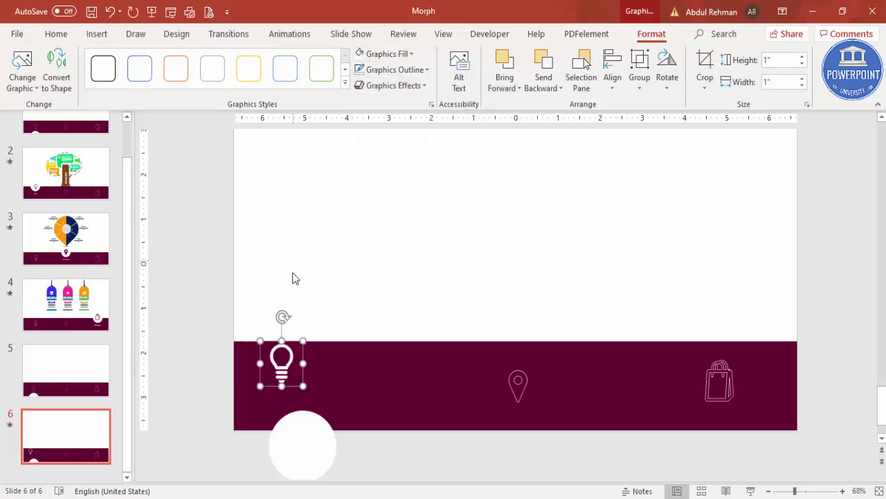
click(392, 56)
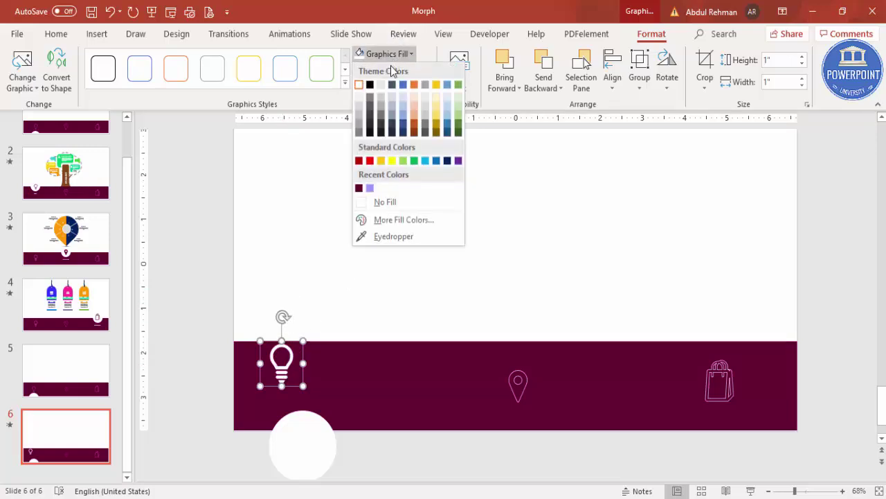
click(360, 190)
drag(282, 379, 213, 357)
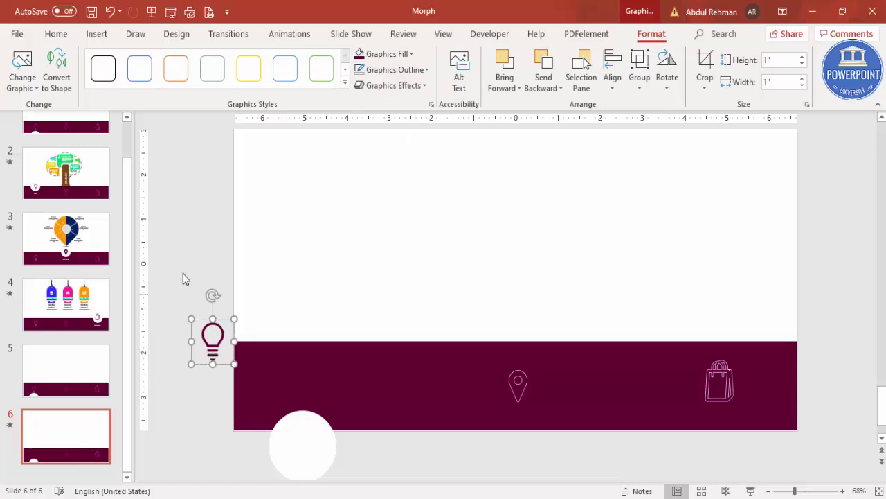
mouse_move(314, 449)
mouse_down()
mouse_move(309, 457)
mouse_move(312, 352)
mouse_up()
Bring the lightbulb in front of the circle, centre it there and give it a Plum outline
scroll(310, 362, up, 1)
drag(212, 377, 274, 389)
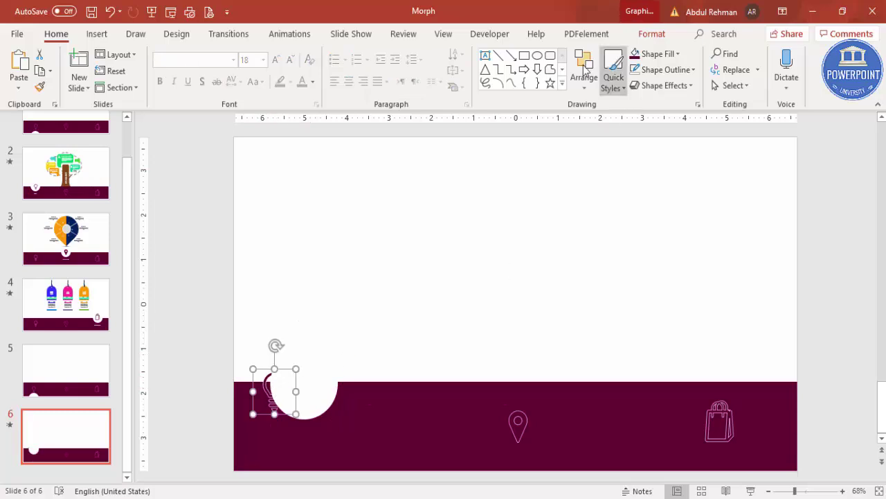
click(650, 34)
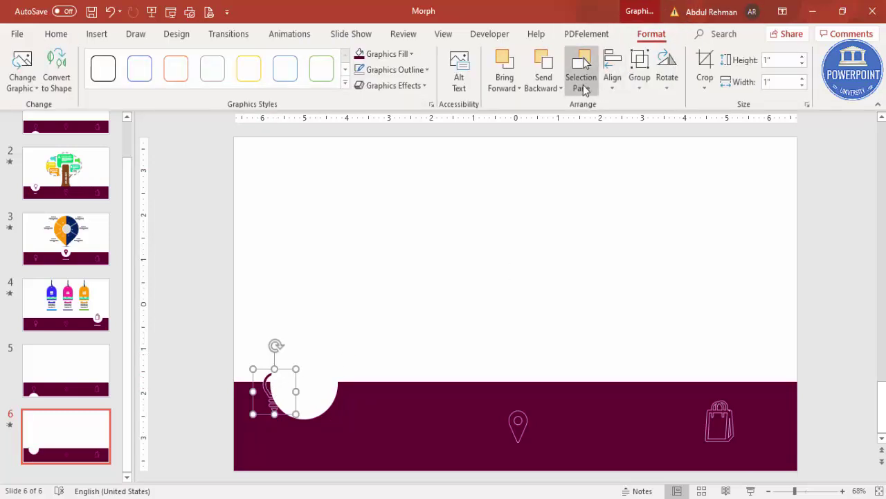
click(509, 87)
click(521, 116)
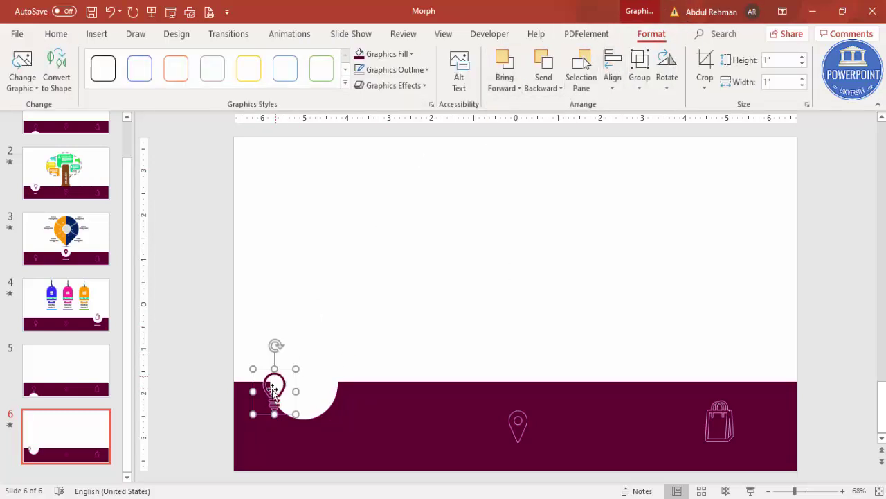
drag(276, 393, 302, 388)
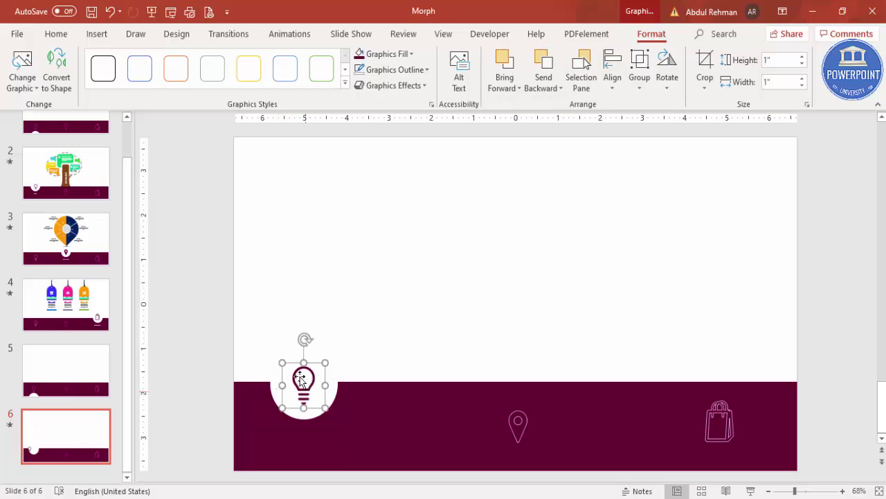
click(413, 70)
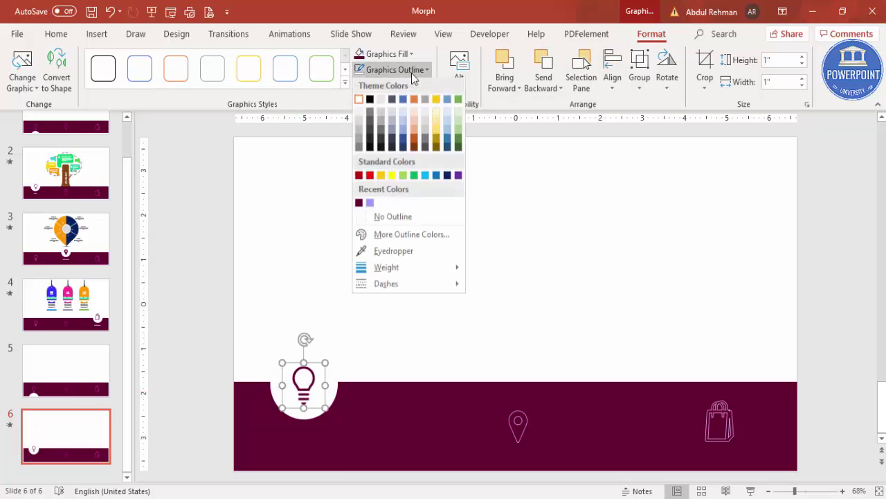
click(359, 204)
drag(306, 386, 305, 383)
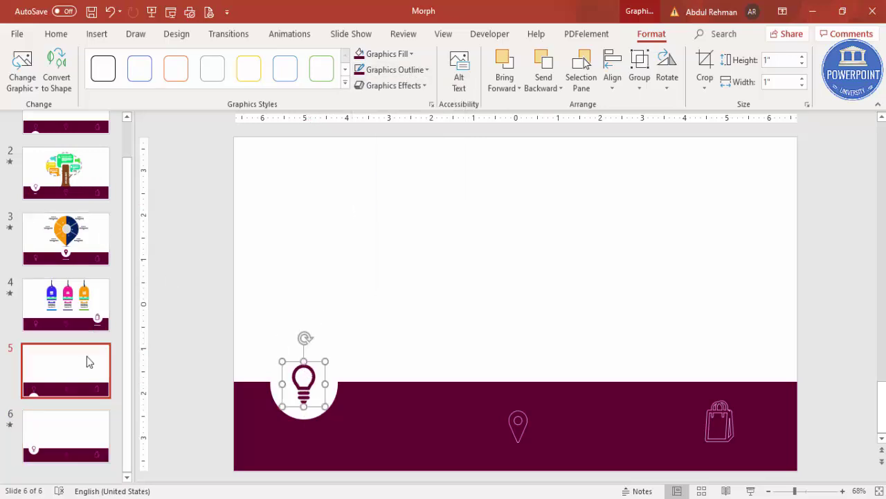
click(87, 360)
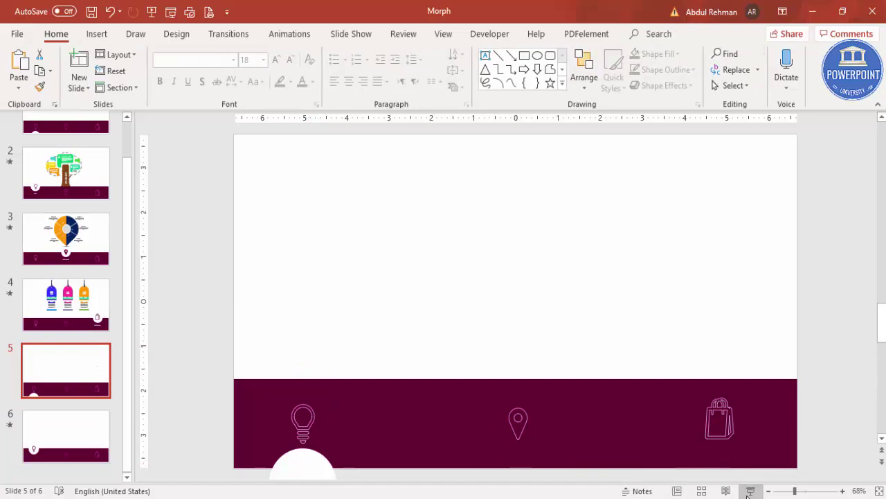
Preview the Morph, then set slide 6's transition duration to 0.75 seconds
click(751, 491)
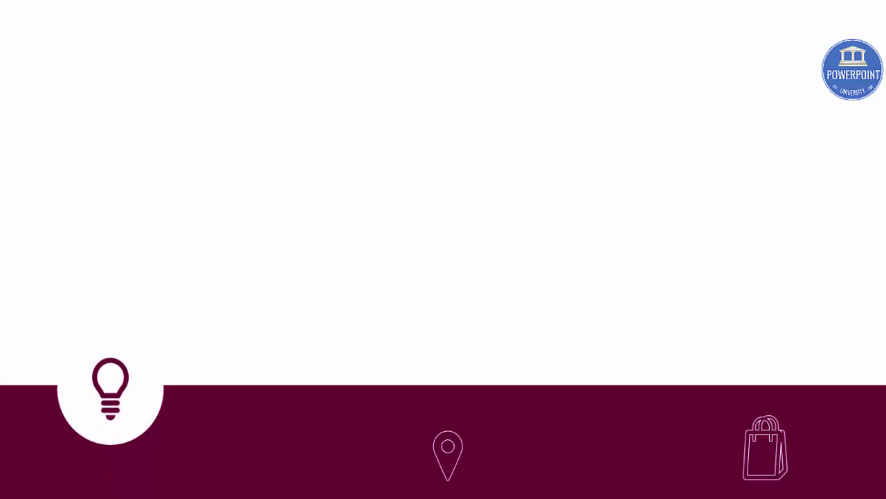
key(Escape)
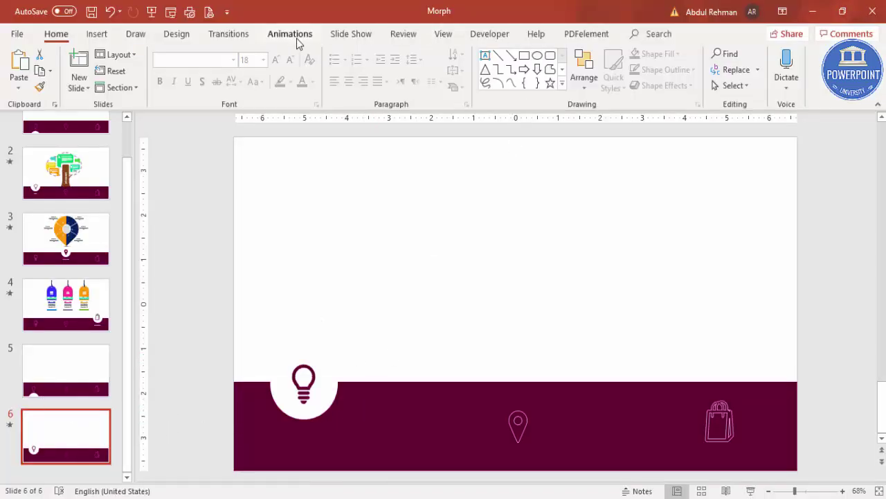
click(227, 34)
click(727, 75)
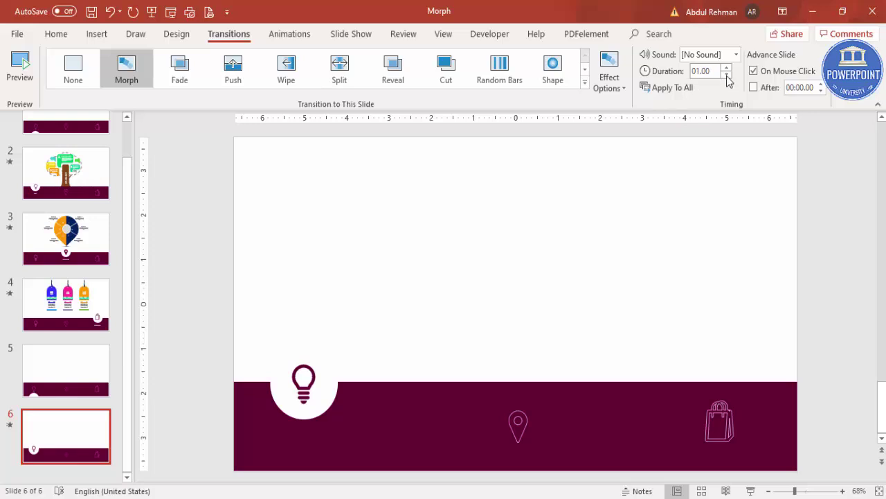
Replay the slide show from slide 5 to check the shorter Morph
click(104, 354)
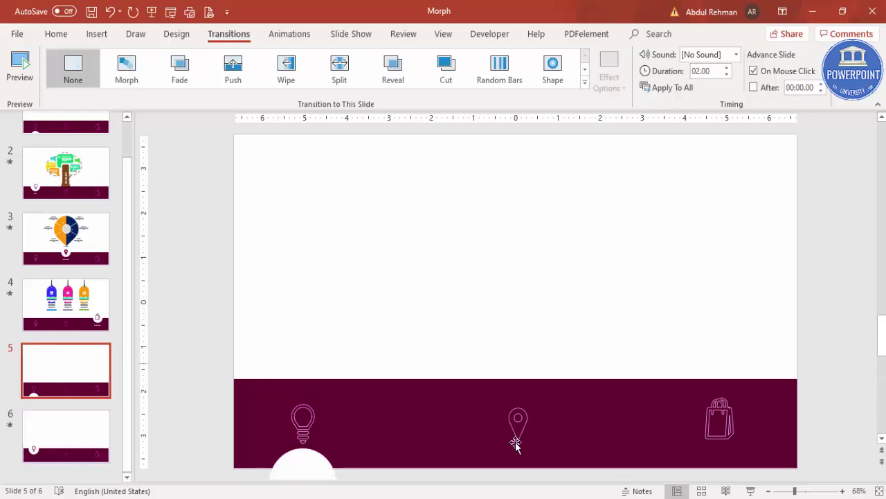
click(751, 491)
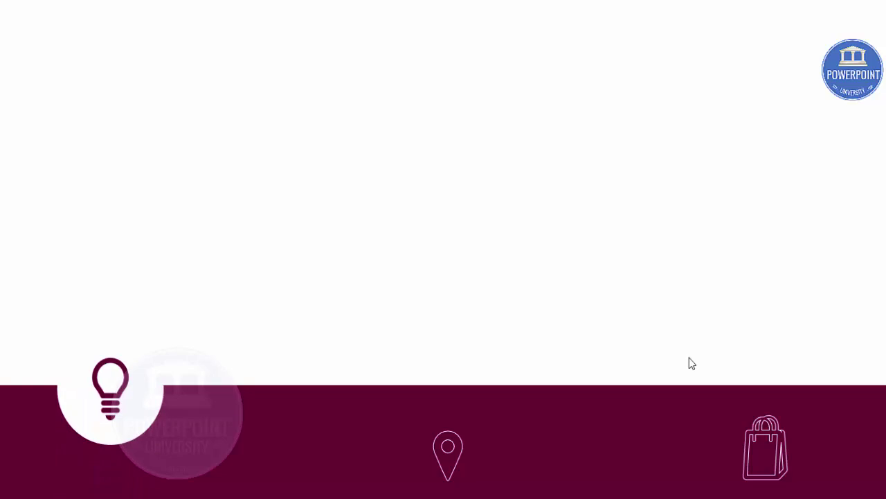
key(Escape)
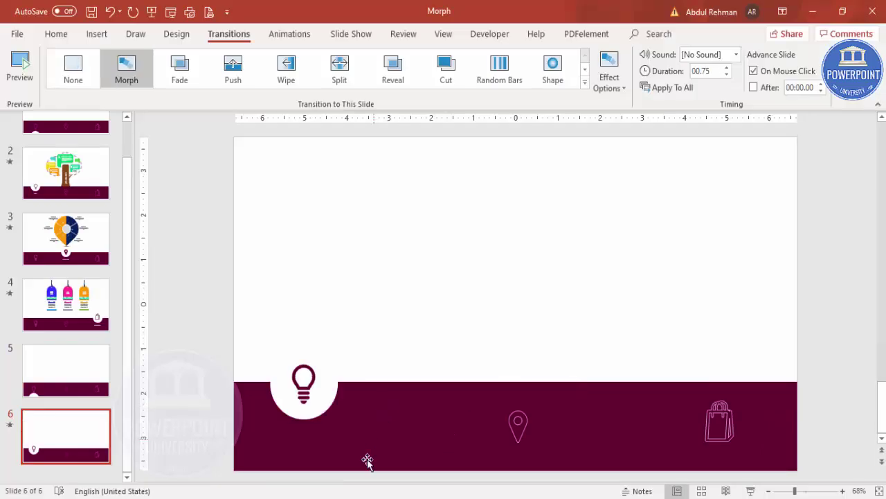
click(97, 35)
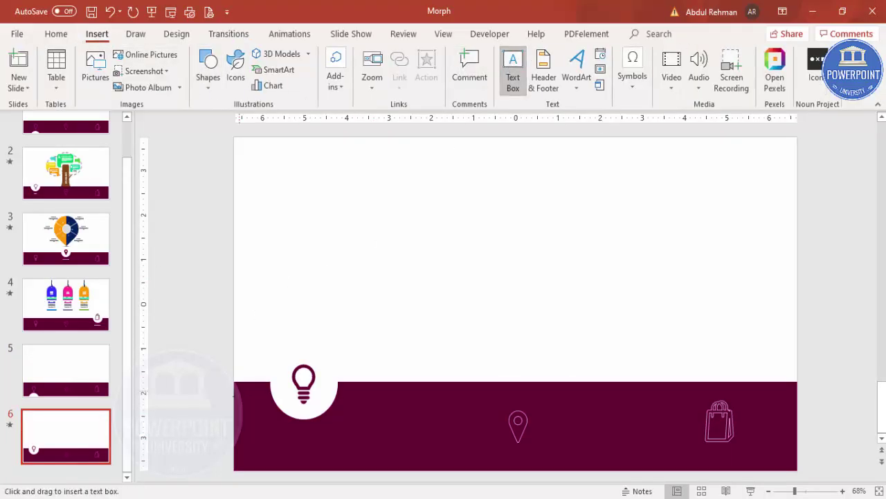
Add a white, centred 'IDEA' text box in Oswald beneath the lightbulb circle
drag(270, 434, 365, 460)
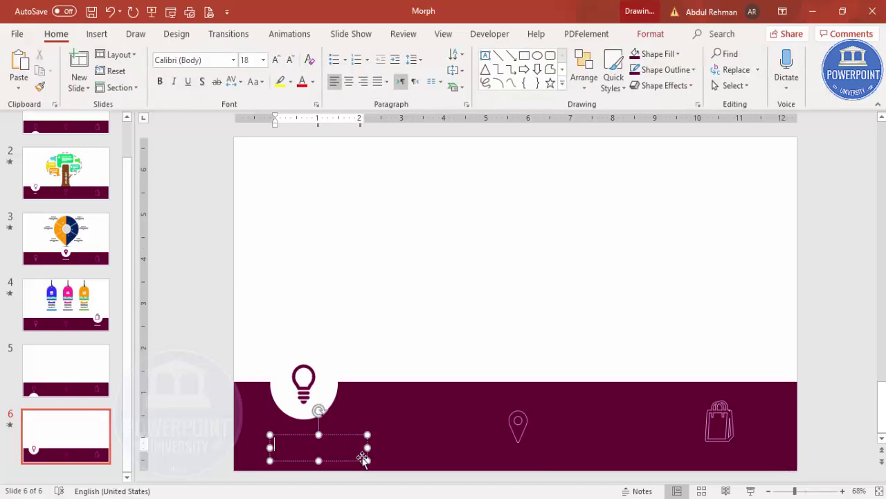
text(Idea)
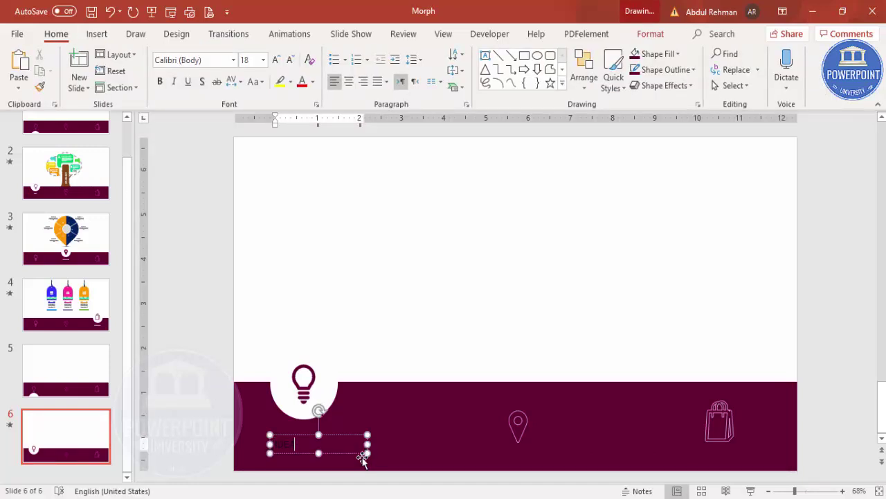
click(358, 435)
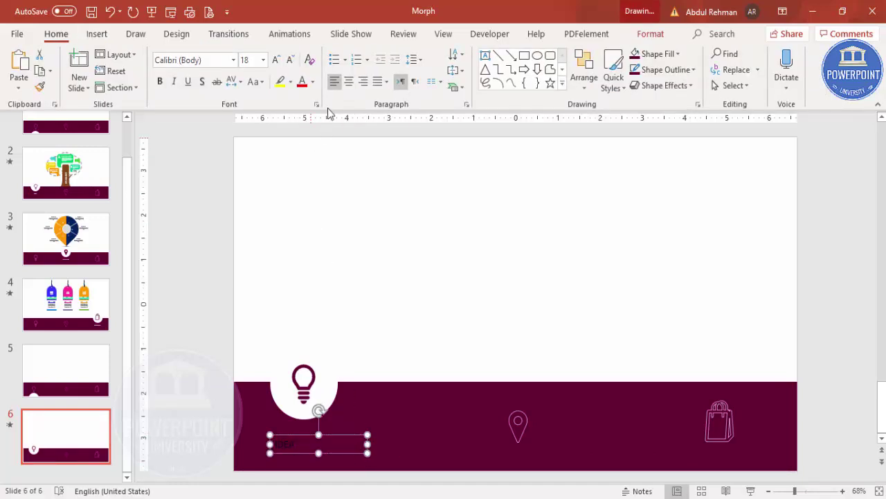
click(313, 82)
click(303, 113)
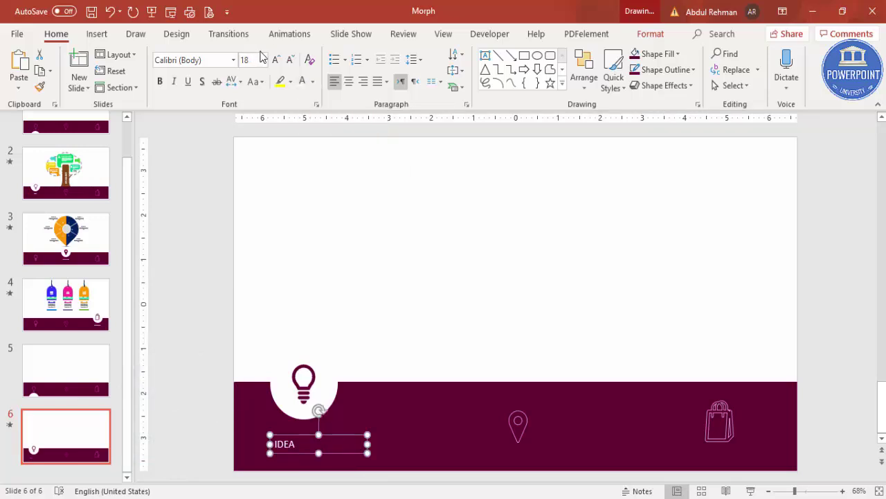
click(348, 81)
click(221, 61)
text(Oswald)
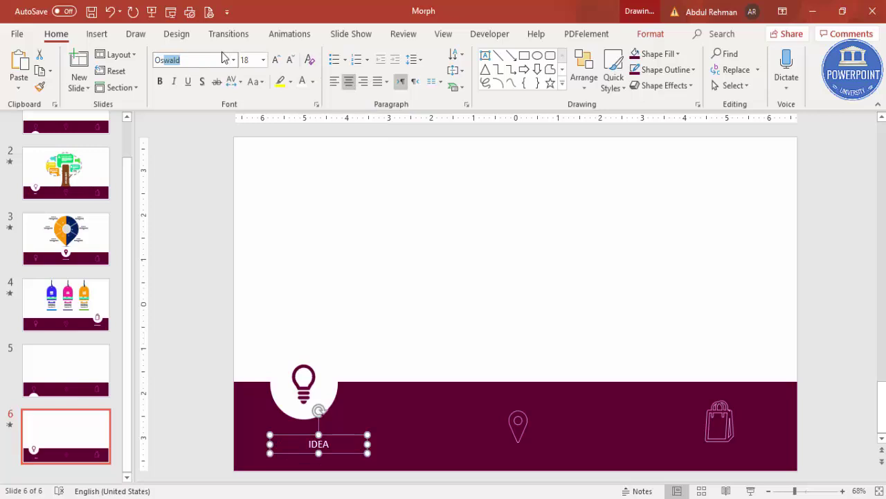
key(Return)
drag(351, 437, 333, 422)
click(35, 368)
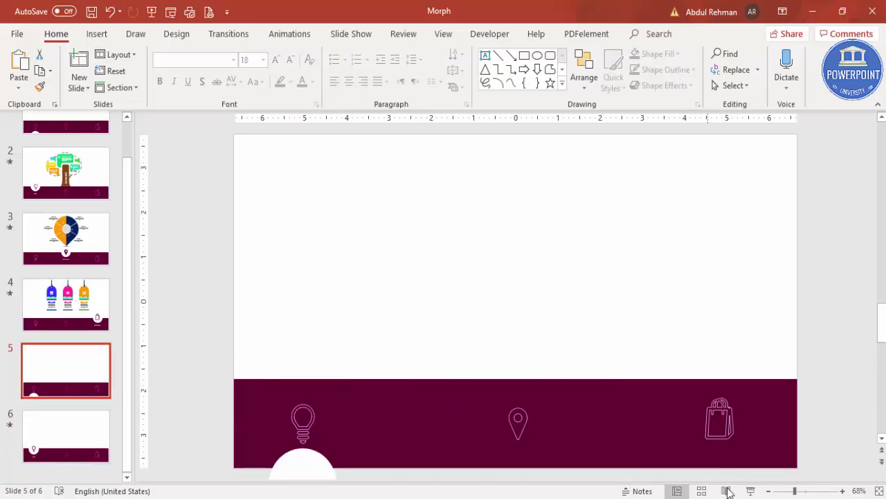
click(751, 490)
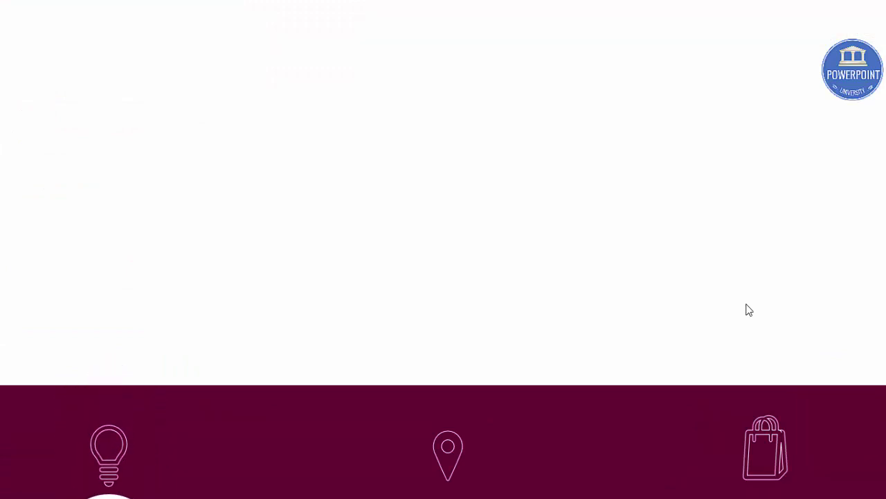
key(Escape)
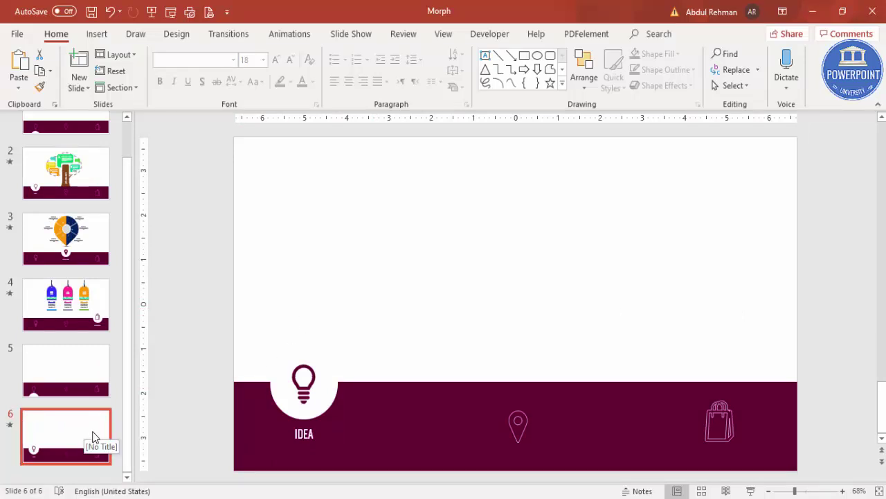
click(485, 248)
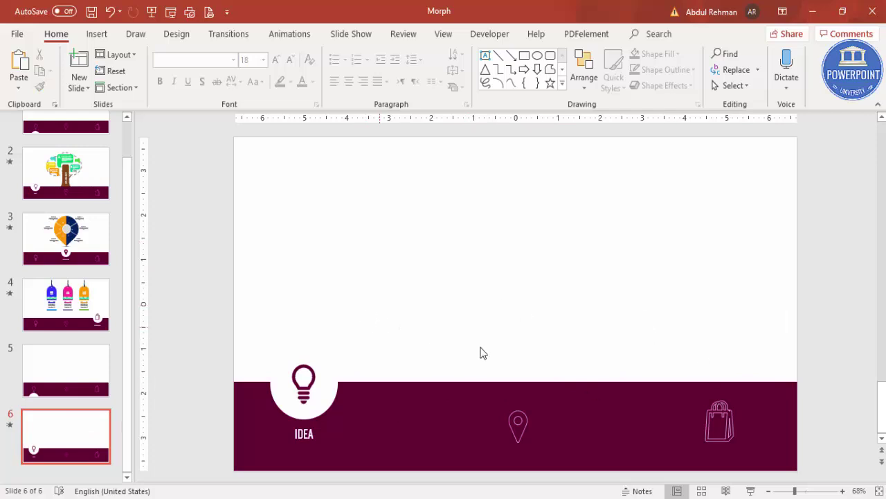
click(59, 171)
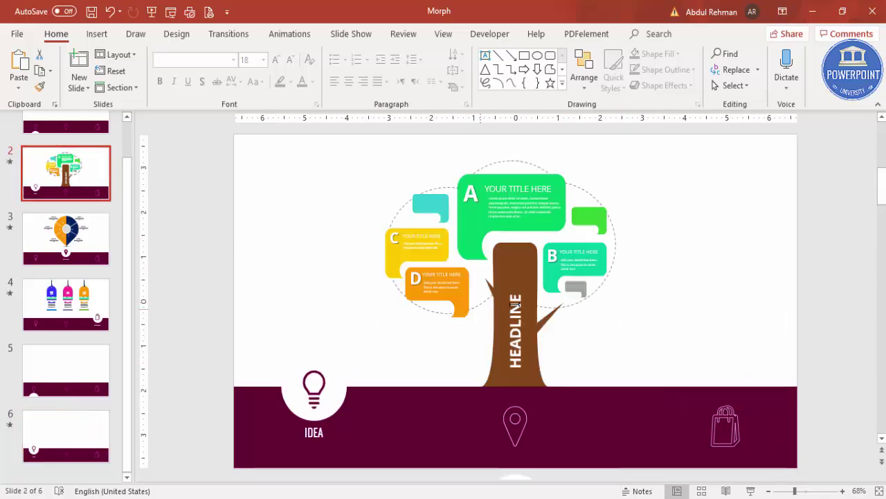
click(511, 201)
click(535, 157)
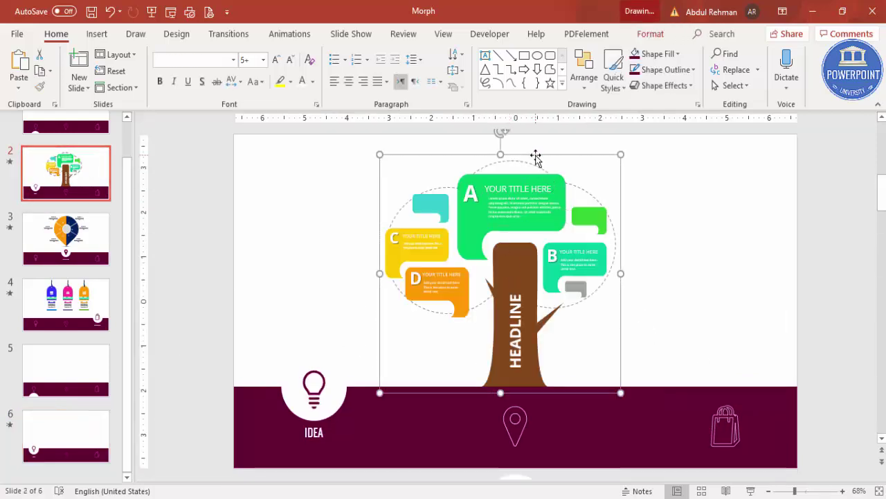
click(84, 424)
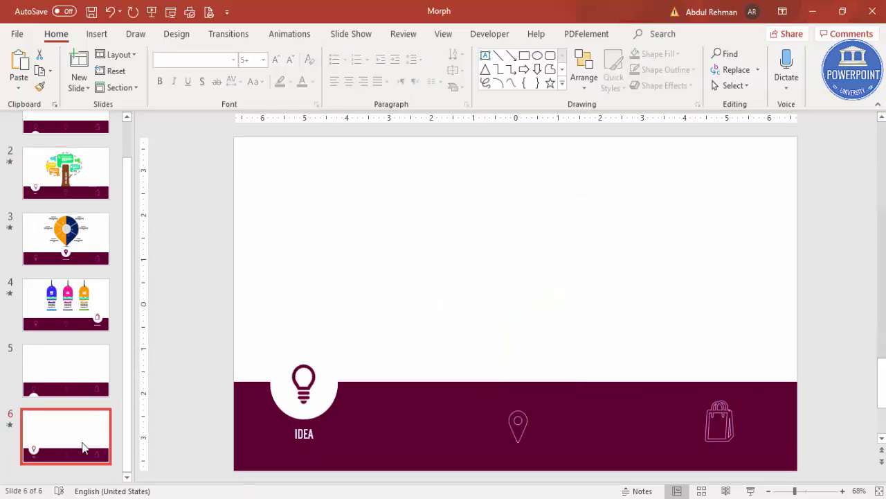
key(ctrl+v)
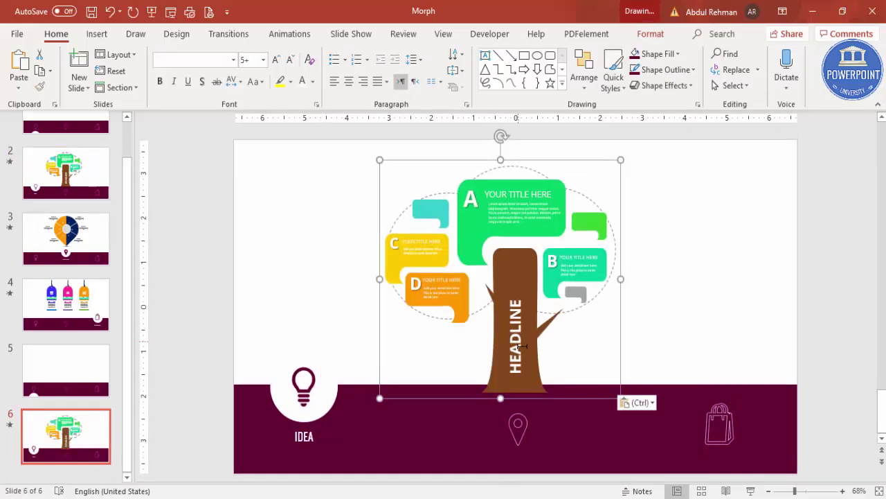
click(519, 363)
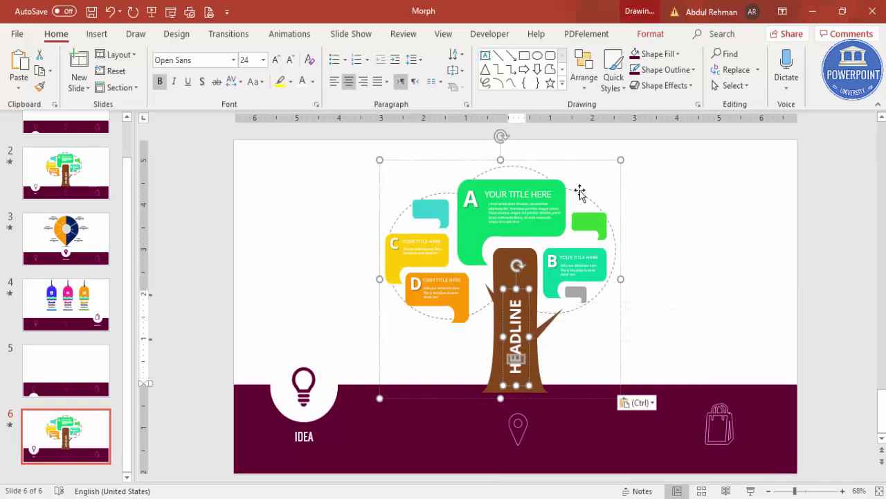
drag(567, 158, 574, 153)
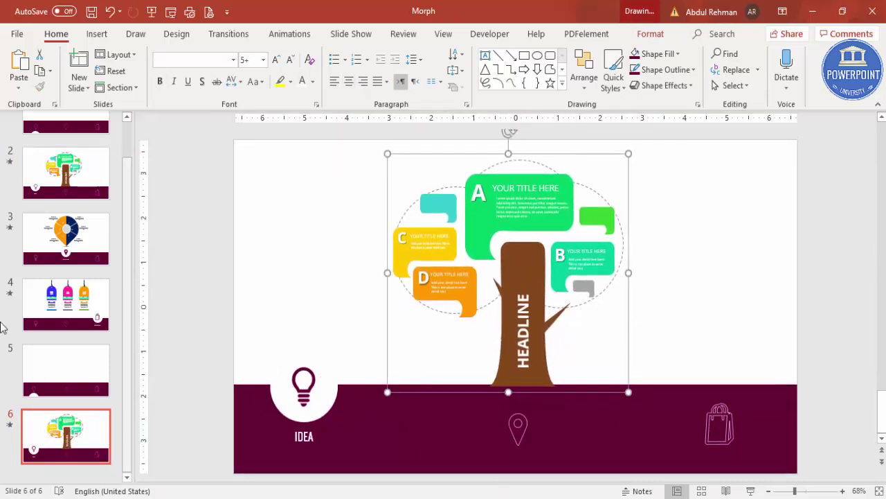
key(Delete)
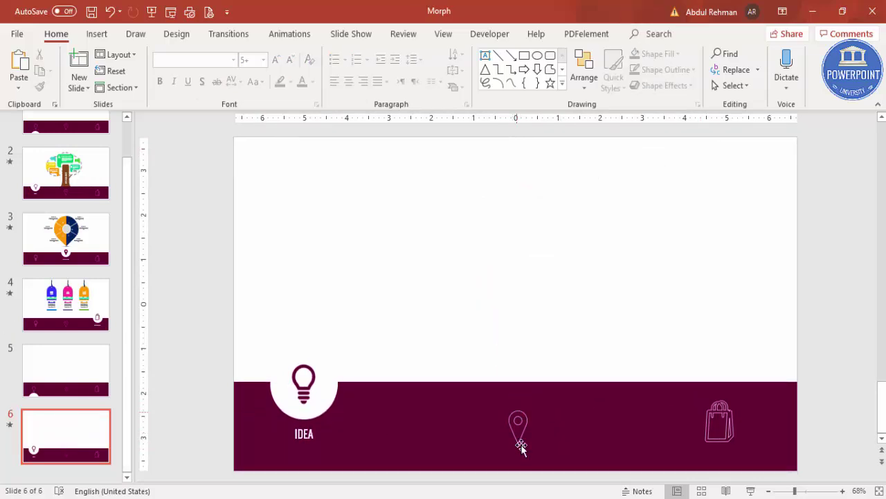
Duplicate slide 6 as slide 7 and nudge its white circle down to the slide's bottom edge
right_click(82, 439)
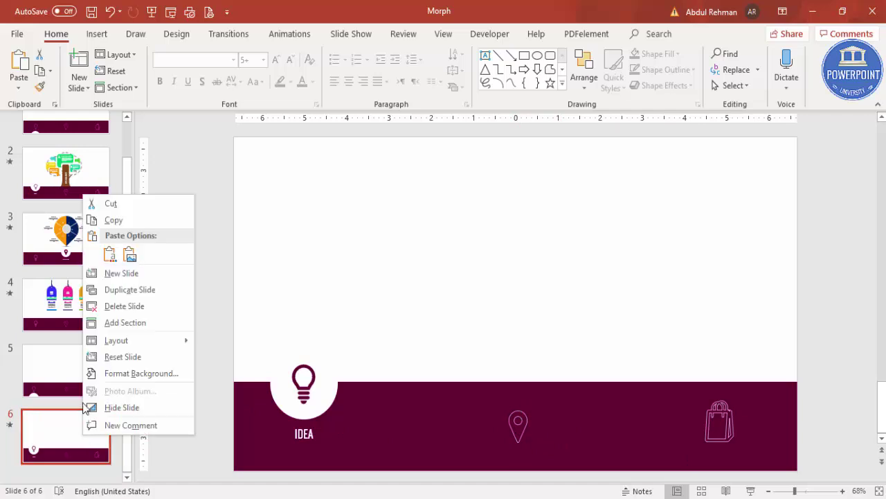
click(144, 290)
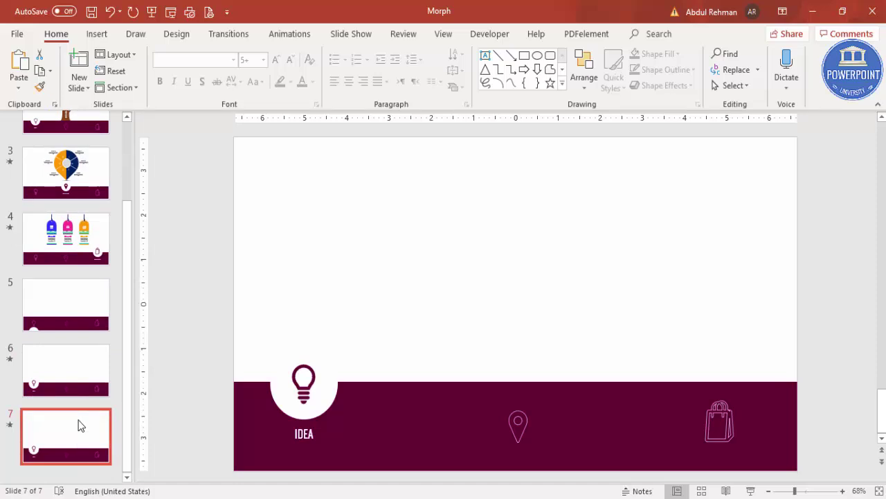
click(335, 396)
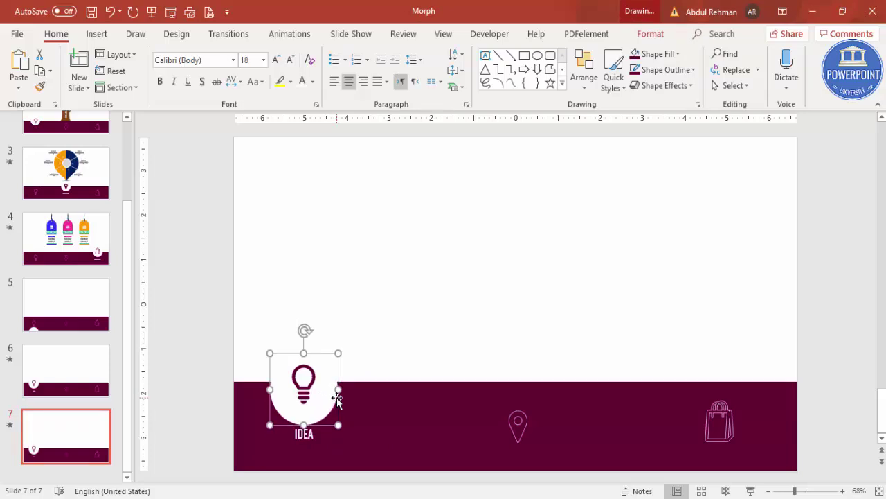
key(Down)
key(Down)
key(Down)
key(Down)
key(Down)
key(Down)
key(Down)
key(Down)
key(Down)
key(Down)
key(Down)
key(Down)
key(Down)
key(Down)
key(Down)
key(Down)
key(Down)
key(Down)
key(Down)
key(Down)
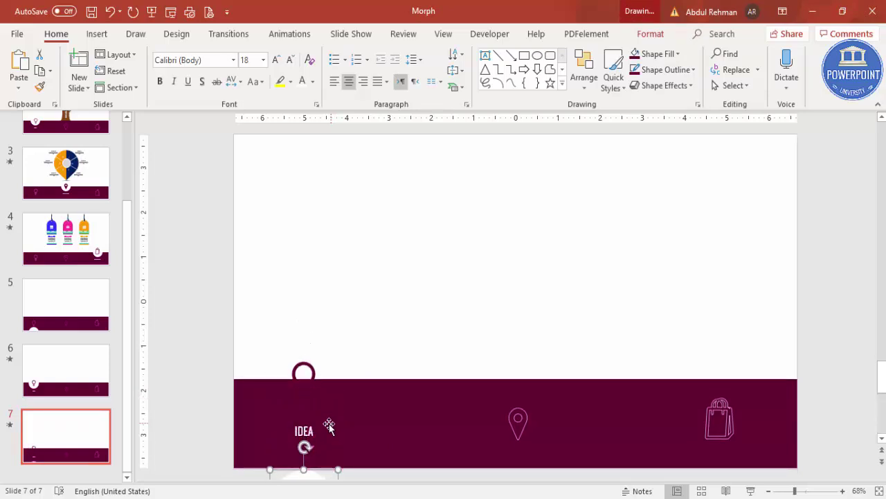
click(314, 432)
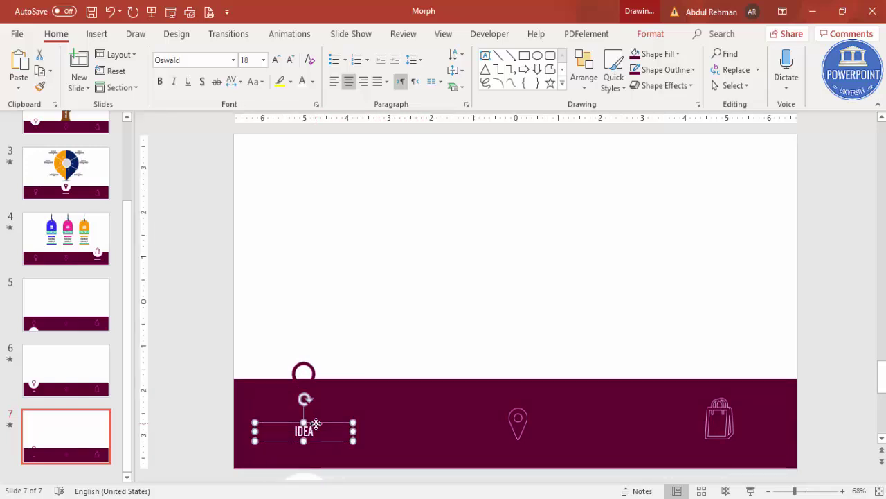
Delete the IDEA label and Format Paint the pin's outlined style onto the lightbulb
key(Delete)
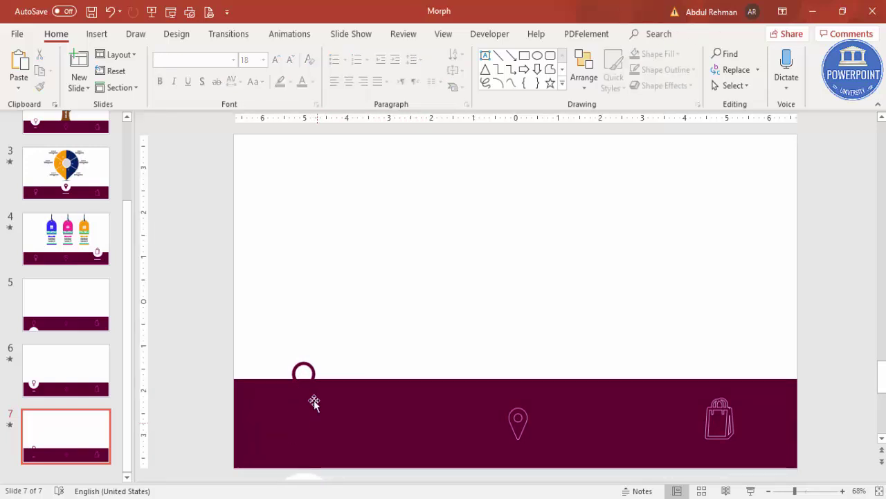
click(520, 423)
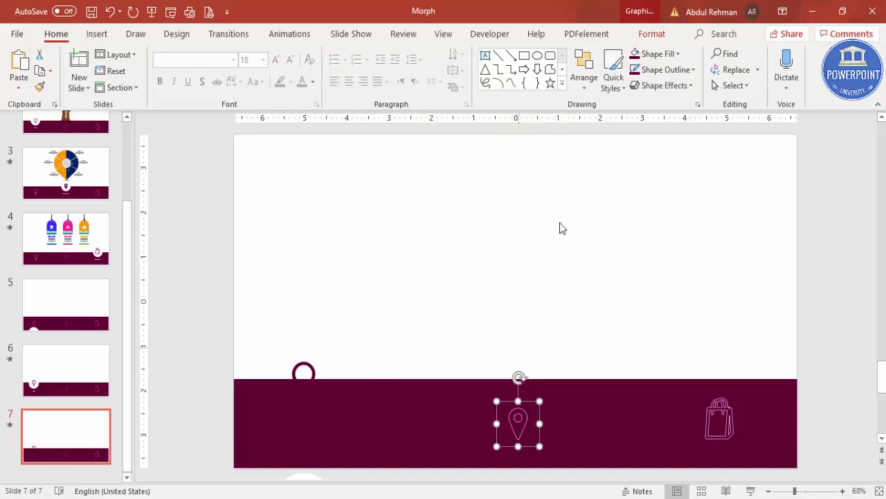
click(652, 33)
click(56, 34)
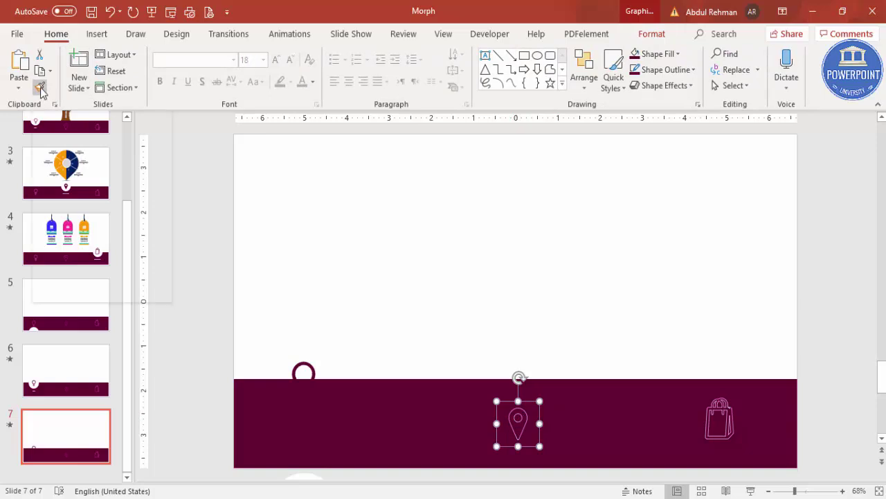
click(40, 88)
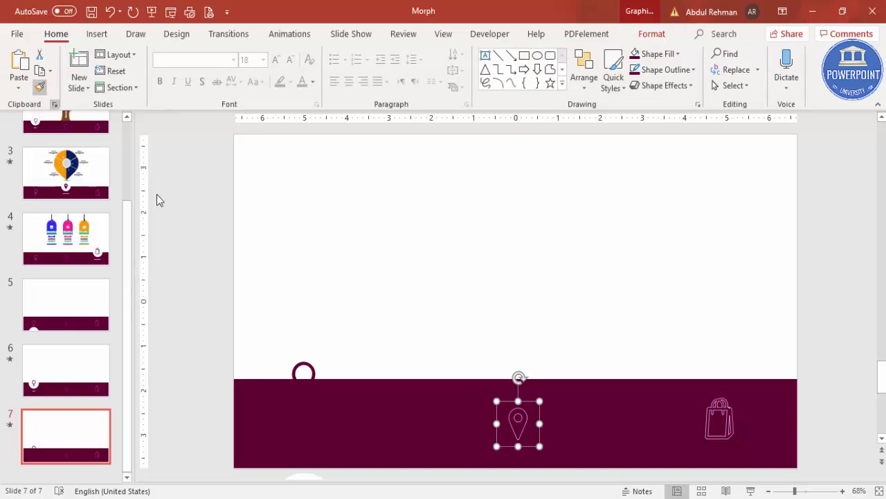
click(304, 371)
Nudge the lightbulb down into the left of the maroon bar
key(Down)
key(Down)
key(Down)
key(Down)
key(Down)
key(Down)
key(Down)
key(Down)
key(Down)
key(Down)
key(Down)
key(Down)
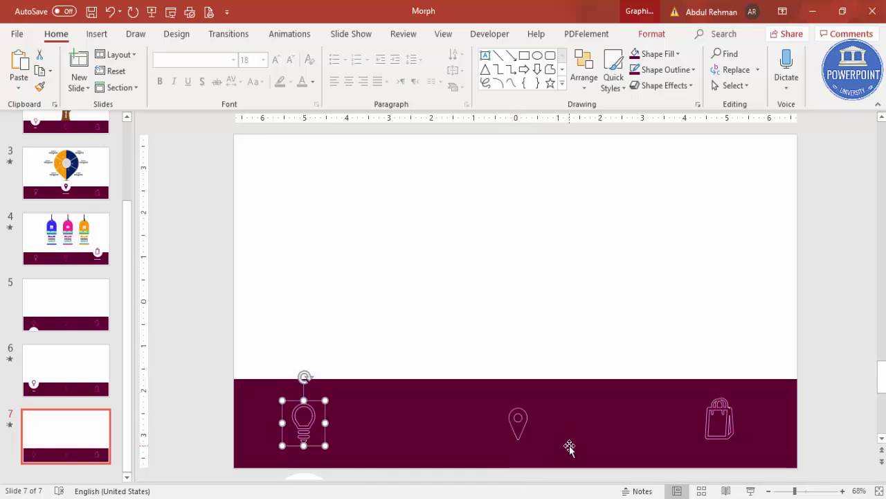
scroll(547, 457, down, 1)
click(513, 457)
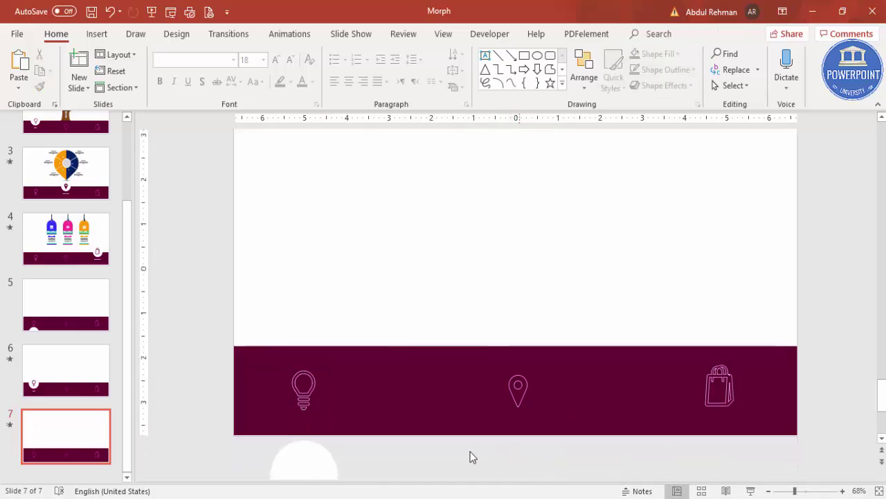
On slide 6, paste a copy of the white circle and drag it to the bottom centre under the location pin
click(72, 375)
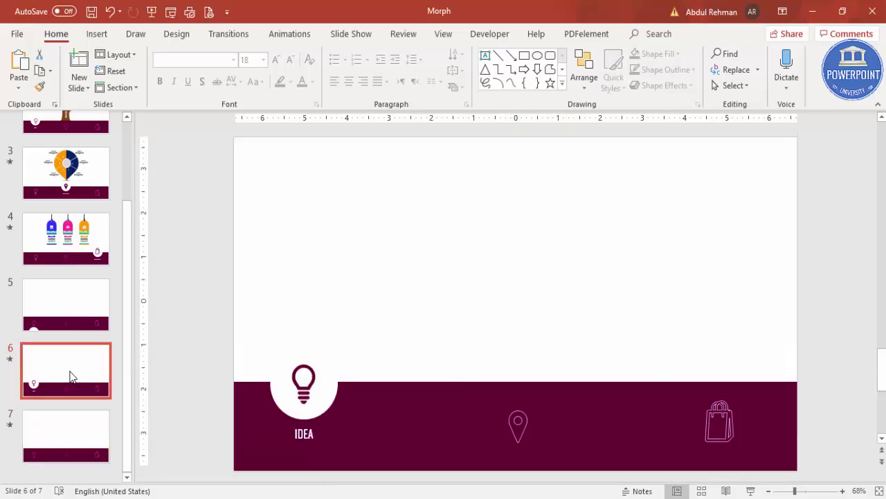
click(337, 373)
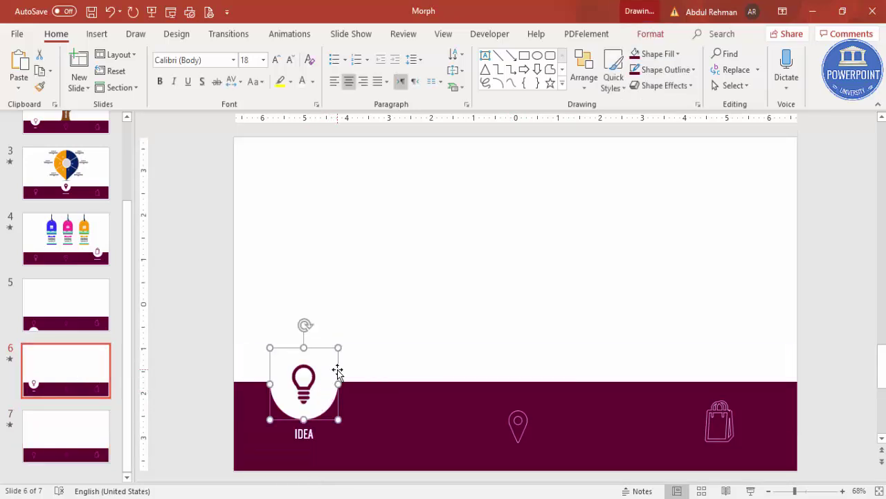
click(211, 422)
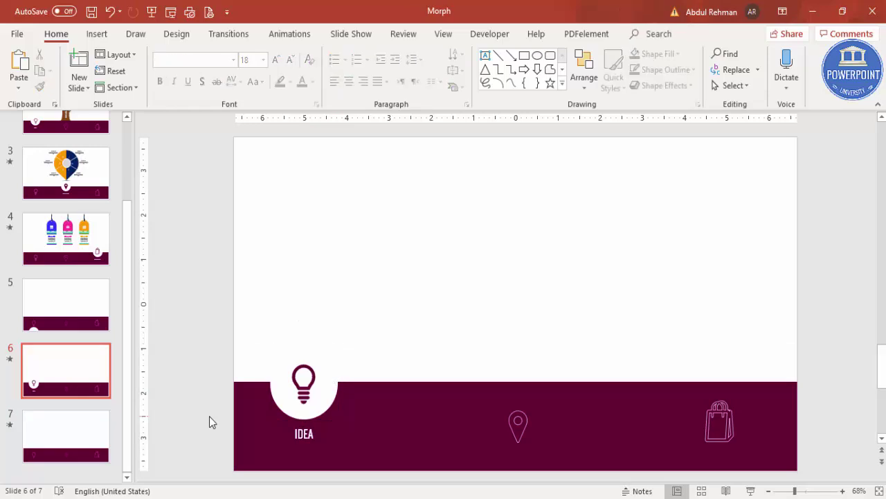
key(ctrl+v)
drag(309, 398, 527, 455)
Zoom out to 50% and push the copied circle fully below the slide's bottom edge
scroll(336, 463, down, 3)
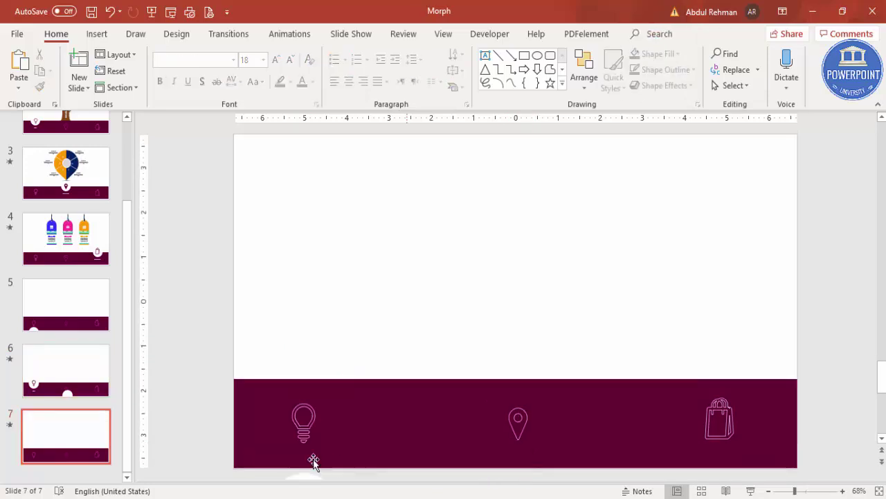
scroll(358, 459, up, 3)
click(508, 462)
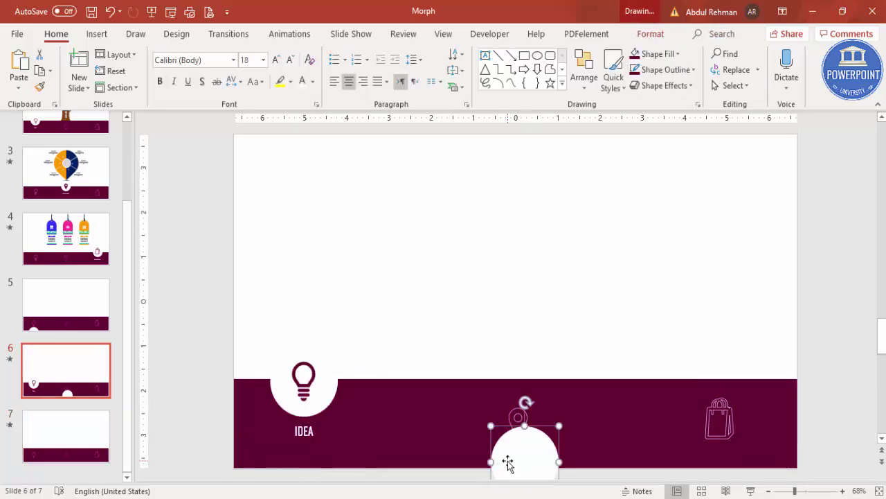
key(Down)
key(Down)
key(Down)
key(Down)
key(Down)
key(Down)
key(Down)
key(Down)
key(Down)
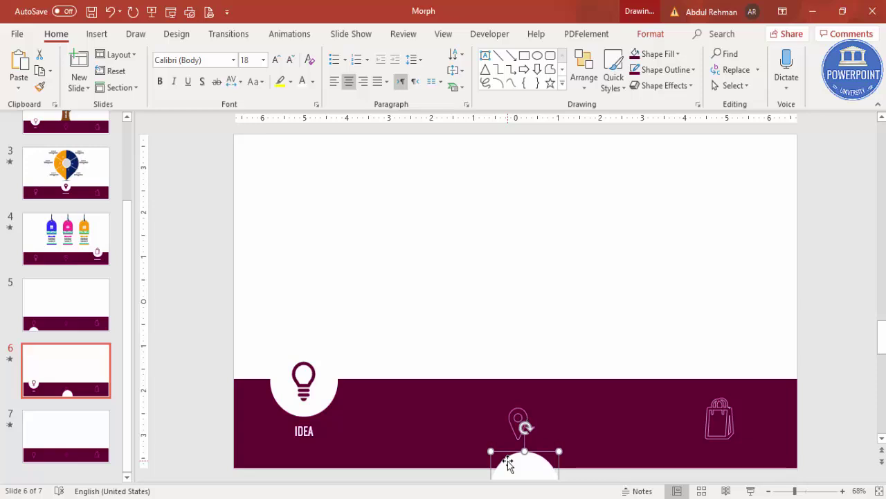
key(Down)
key(Down)
key(Down)
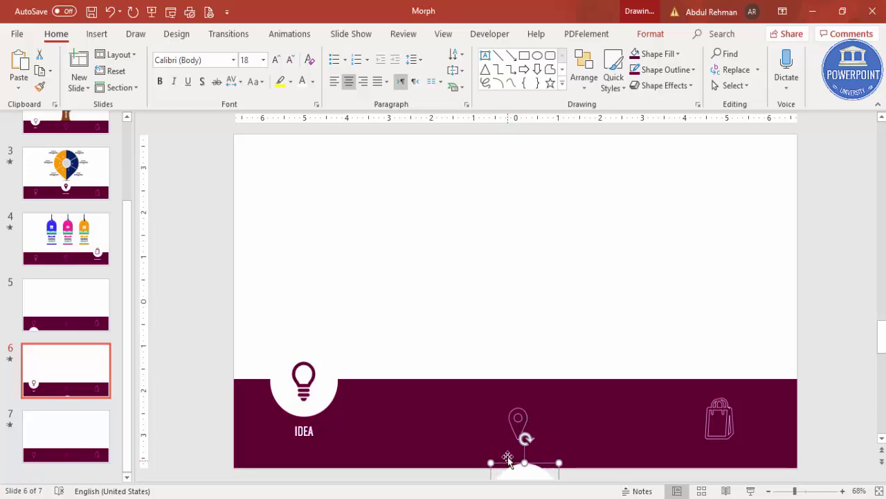
scroll(552, 412, down, 2)
click(769, 491)
click(768, 490)
drag(519, 449, 516, 461)
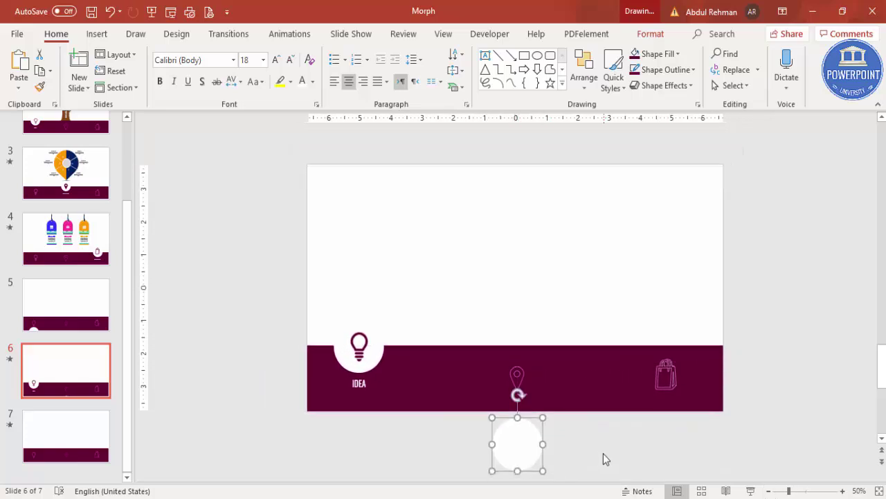
click(57, 437)
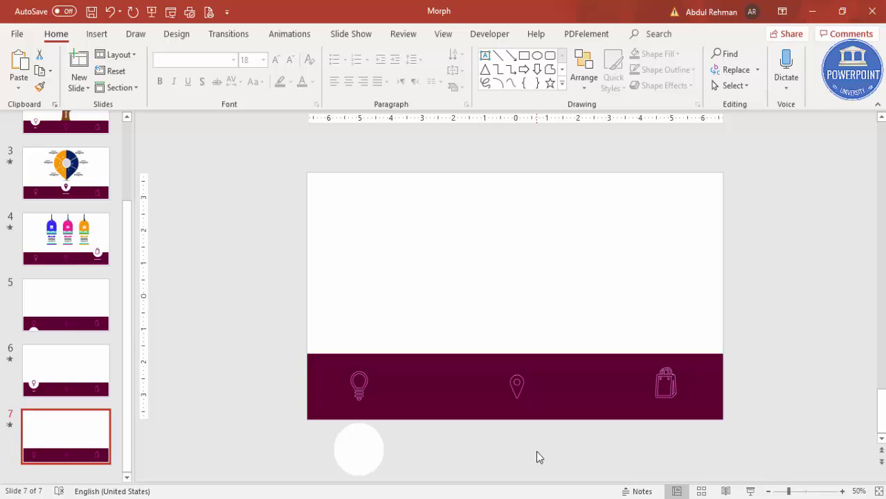
Paste the white circle onto slide 7 and raise it onto the band's centre top edge
key(ctrl+v)
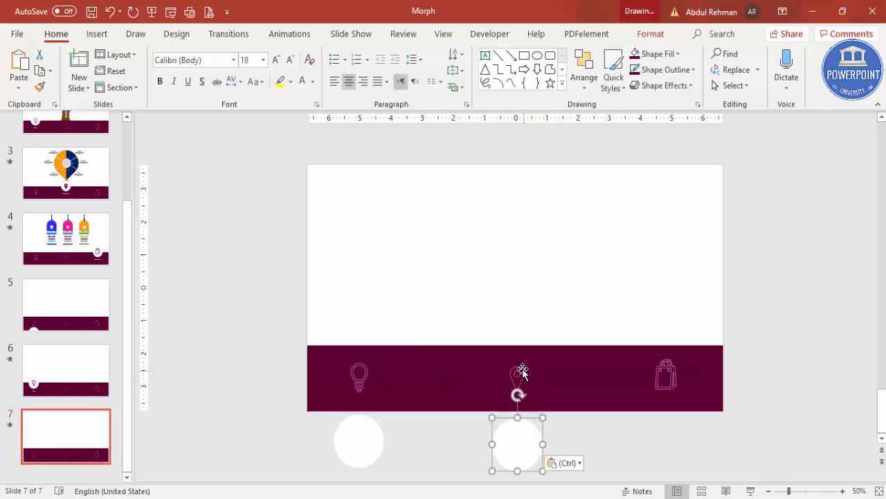
click(518, 376)
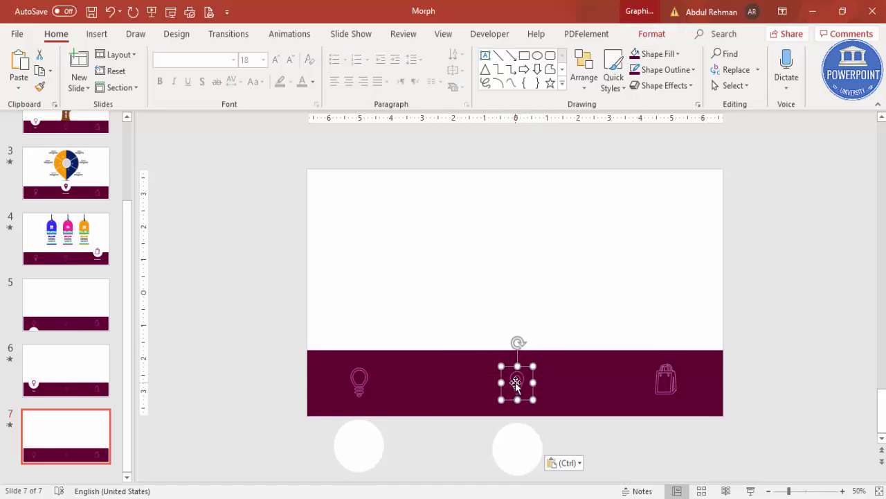
click(518, 431)
mouse_move(519, 435)
mouse_down()
mouse_move(519, 398)
mouse_move(582, 380)
mouse_up()
click(525, 378)
click(501, 406)
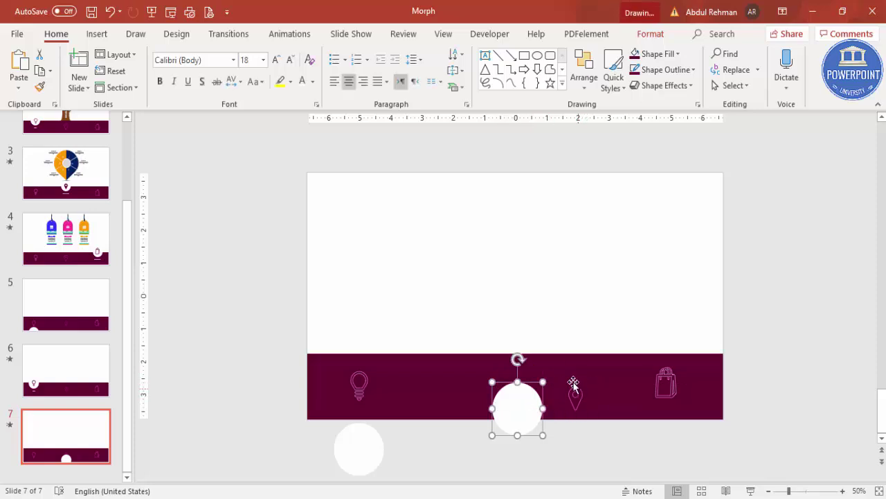
key(Up)
key(Up)
key(Up)
key(Up)
key(Up)
key(Up)
key(Up)
key(Up)
key(Up)
key(Up)
key(Up)
key(Up)
key(Up)
key(Up)
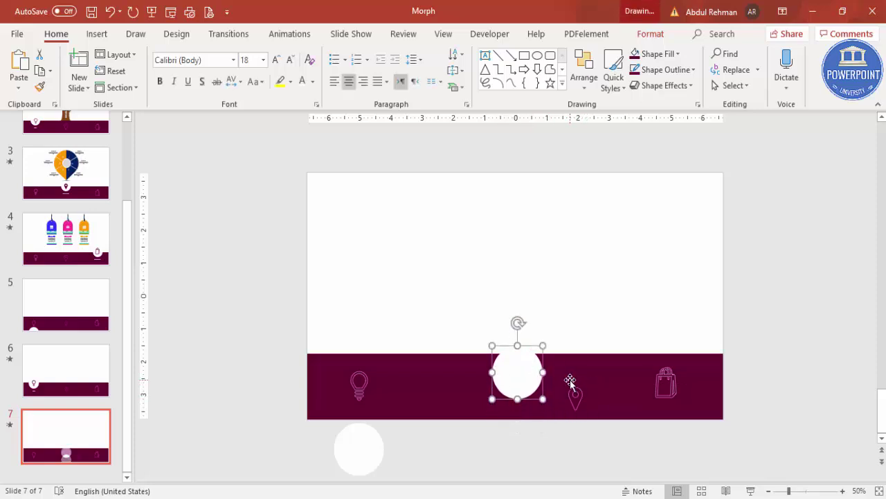
key(Up)
key(Up)
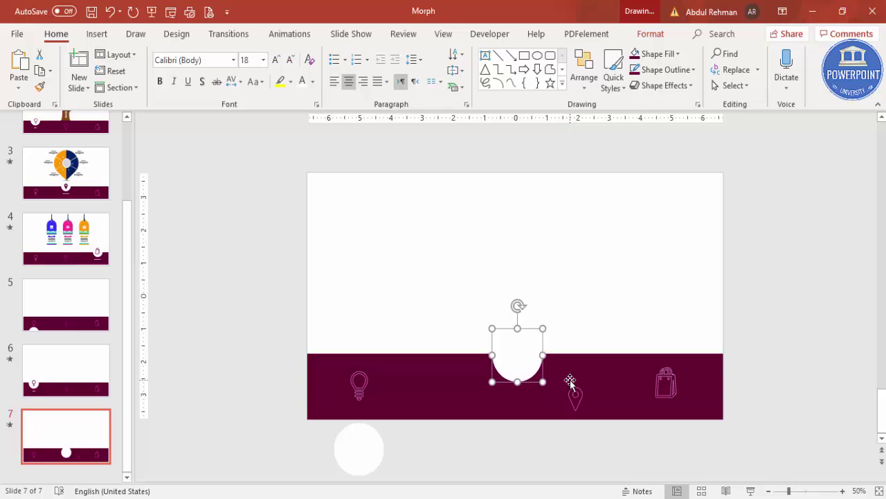
Bring the location pin to front, give it a maroon outline, and centre it inside the circle
click(578, 396)
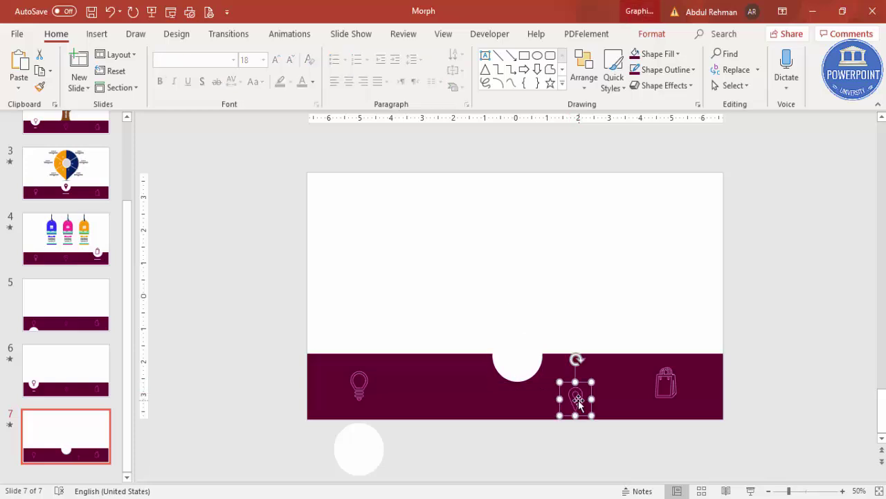
drag(584, 396, 541, 364)
click(652, 33)
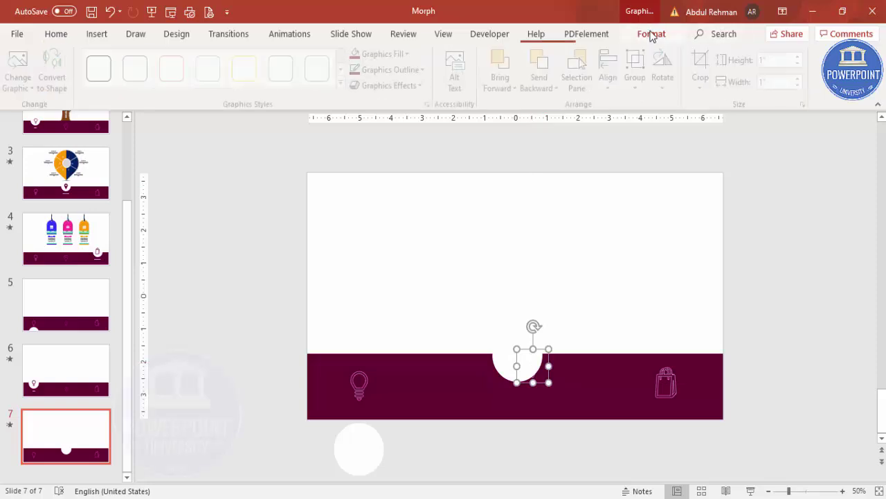
click(517, 89)
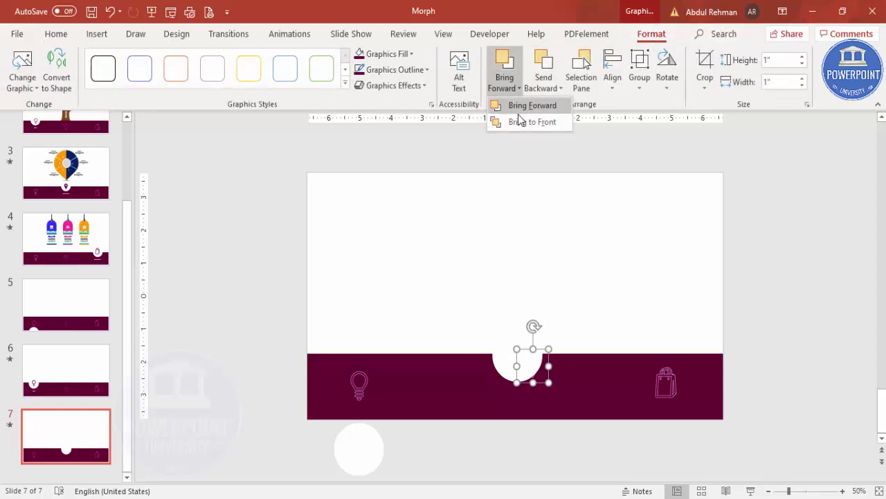
click(520, 122)
drag(549, 350, 576, 357)
click(358, 72)
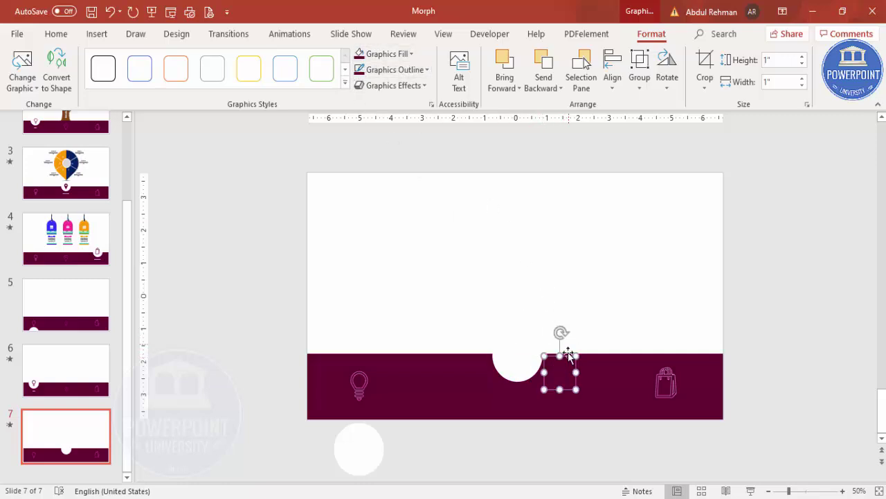
drag(562, 355, 527, 339)
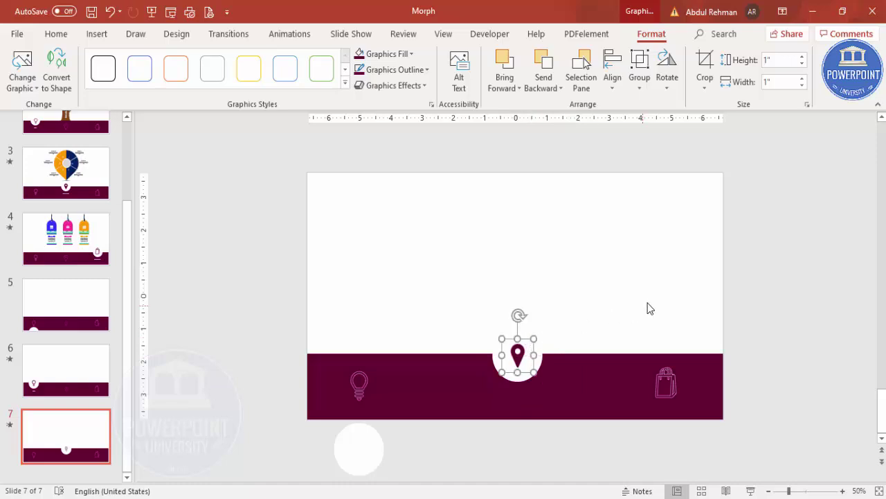
click(81, 354)
click(85, 302)
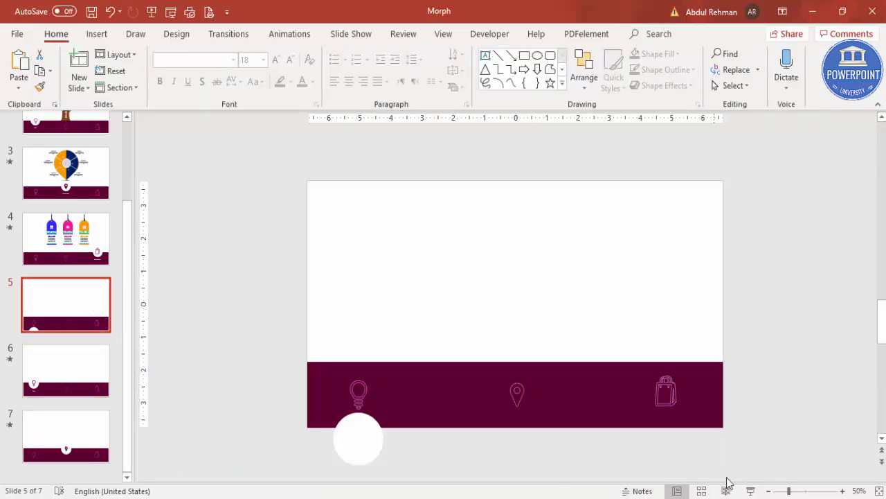
Play the slide show from slide 5 to preview the circle morphing from the IDEA bulb to the location pin
click(751, 491)
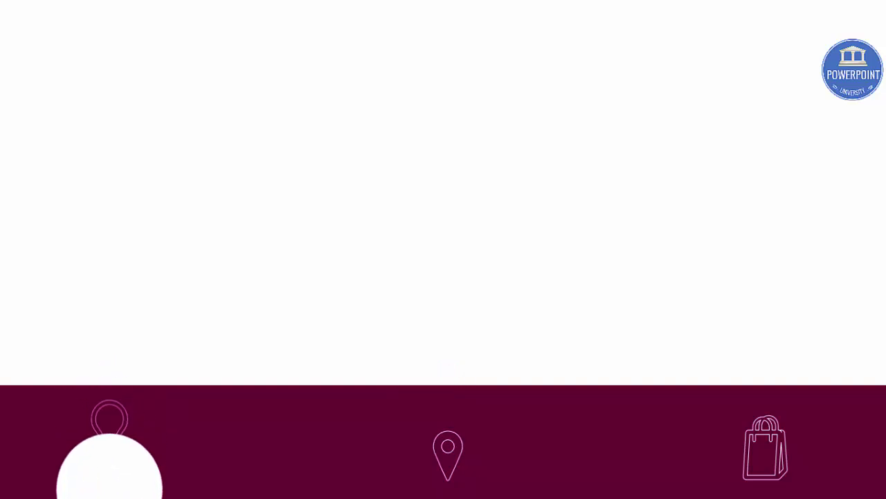
key(Escape)
Copy slide 6's IDEA label to slide 7, place it under the pin, and retype it as LOCATION
click(87, 439)
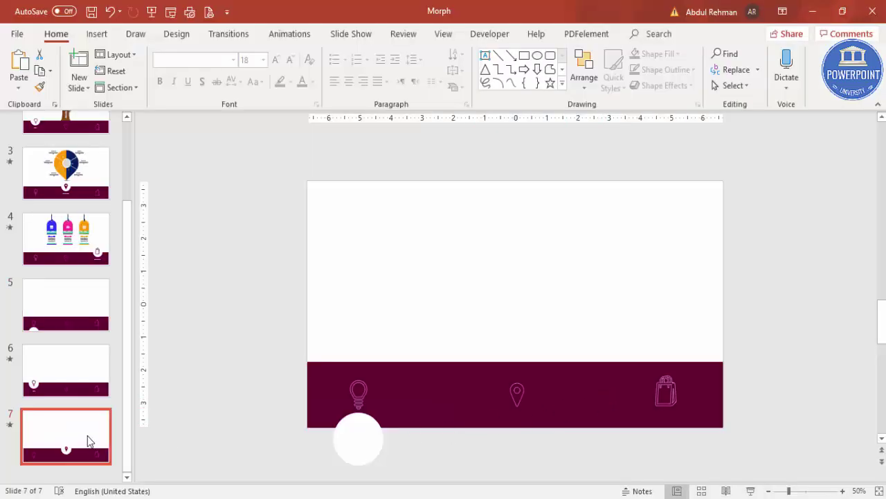
click(75, 378)
click(379, 383)
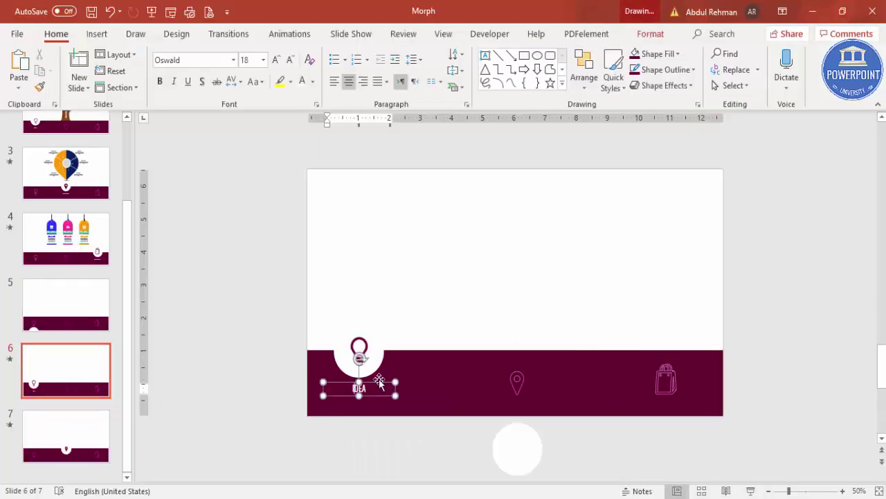
click(85, 428)
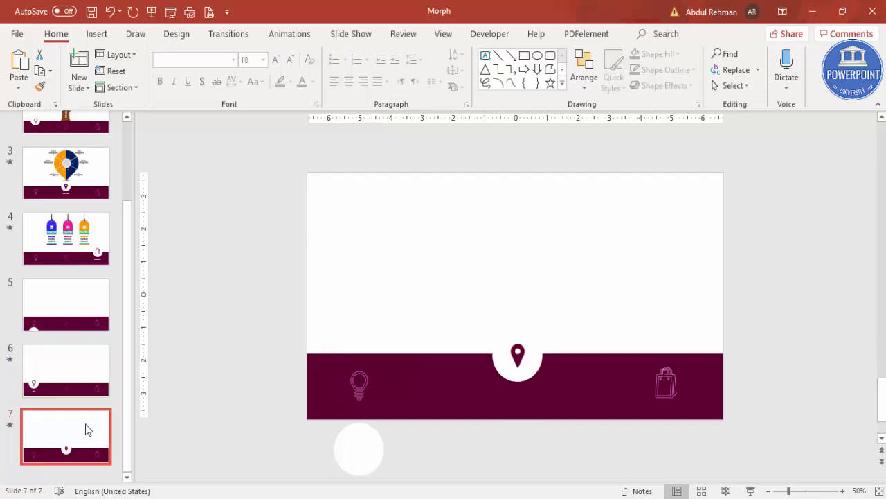
key(ctrl+v)
drag(391, 391, 546, 390)
double_click(519, 393)
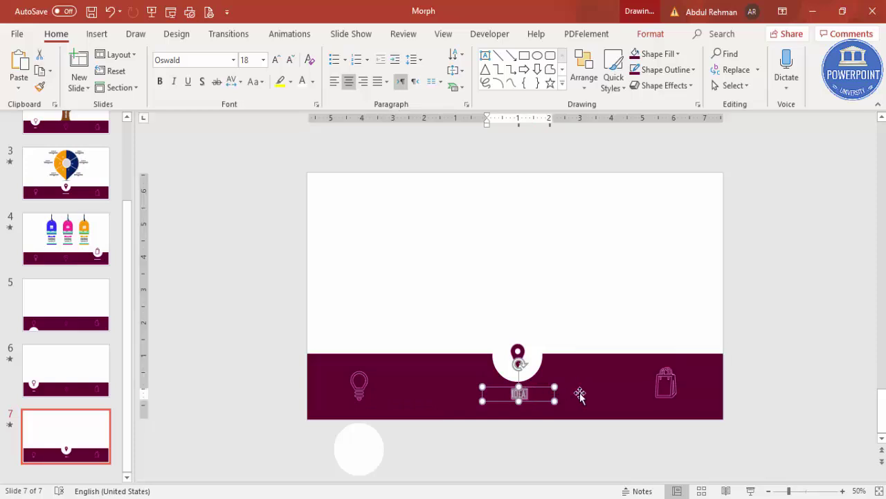
text(LOCATION)
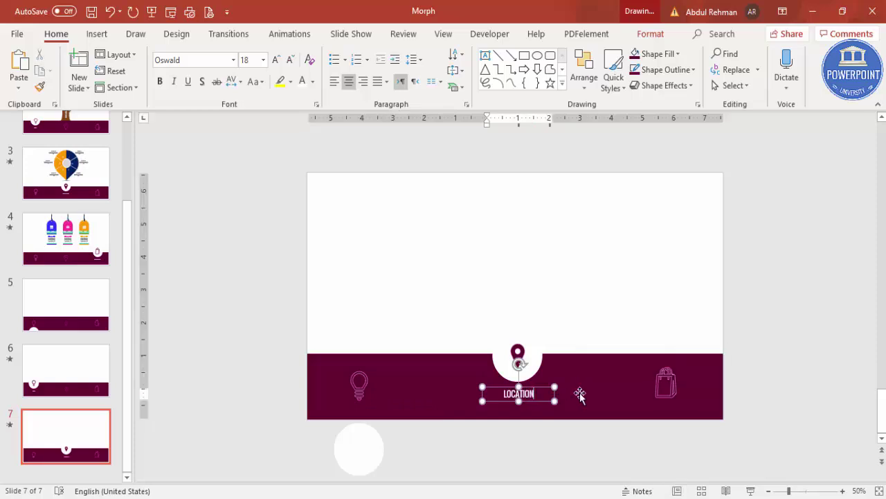
click(65, 305)
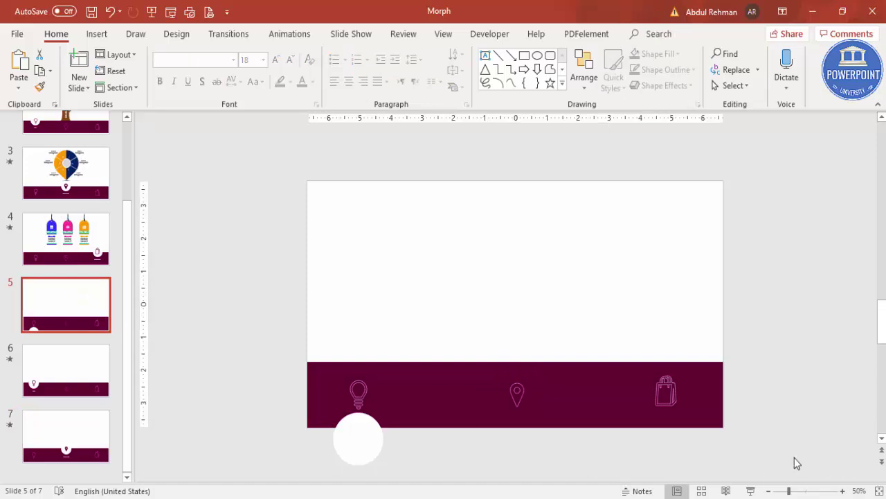
Run the slide show from slide 5 and advance once to watch the circle morph from IDEA to LOCATION
click(750, 491)
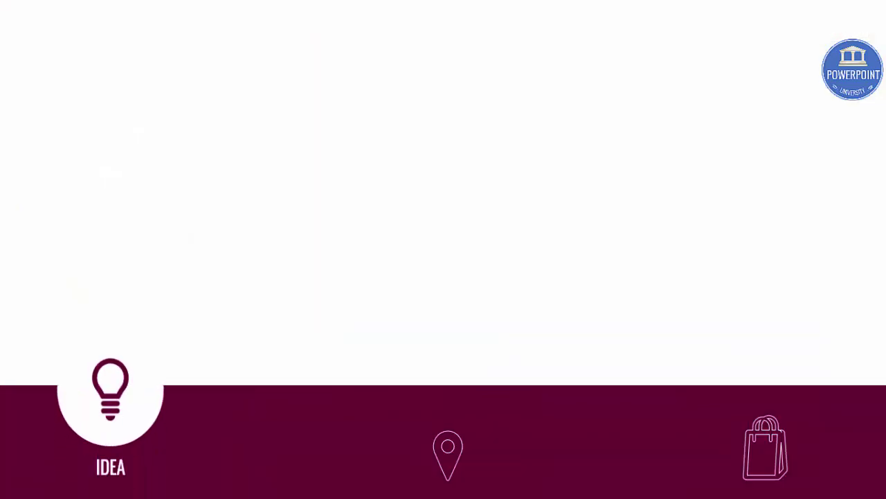
key(Right)
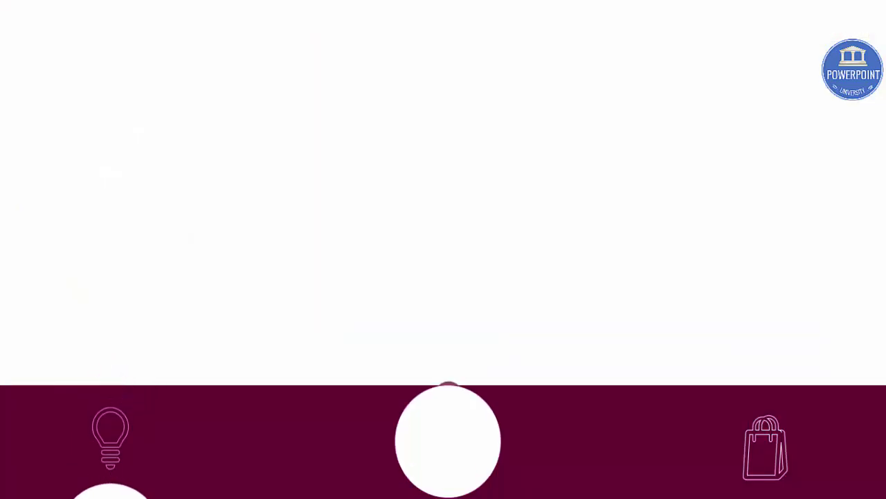
key(Escape)
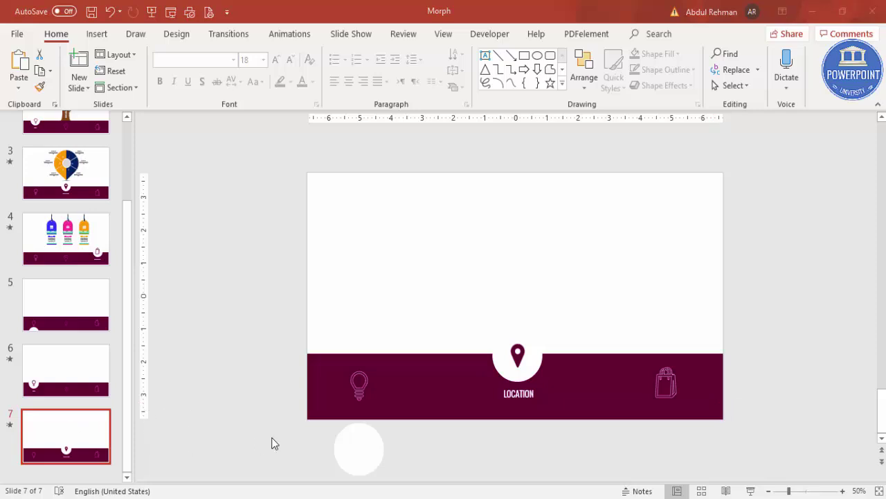
Copy the off-slide white circle to below the shopping bag, then duplicate slide 7 as slide 8
click(364, 444)
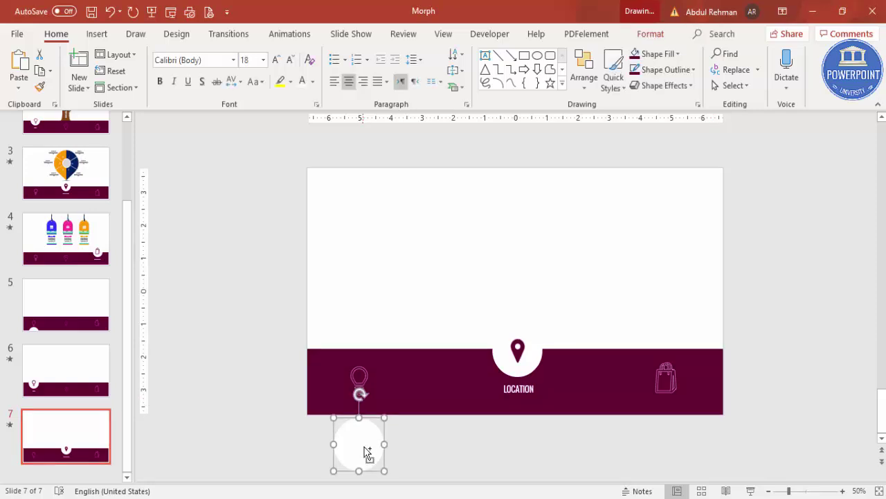
drag(376, 460, 672, 444)
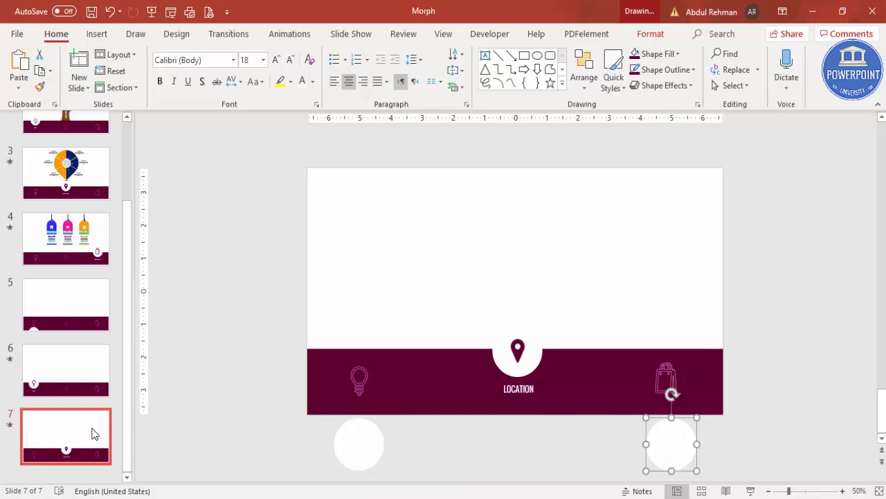
click(92, 433)
right_click(92, 432)
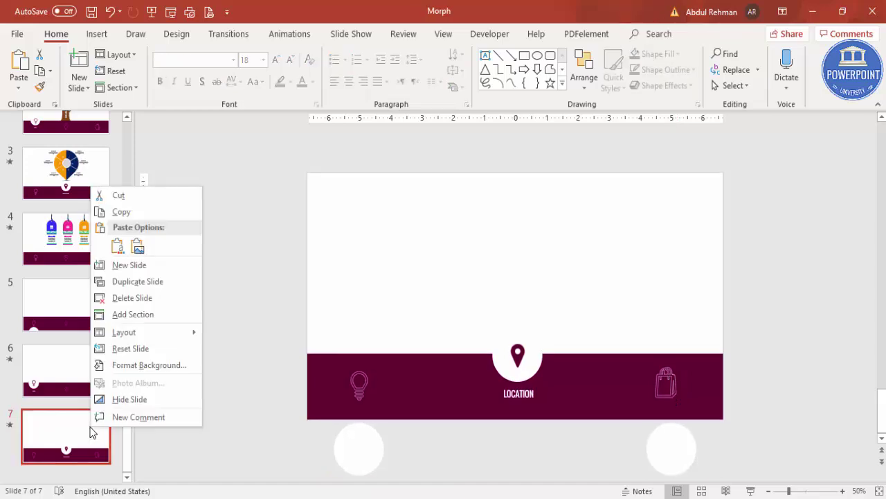
click(137, 282)
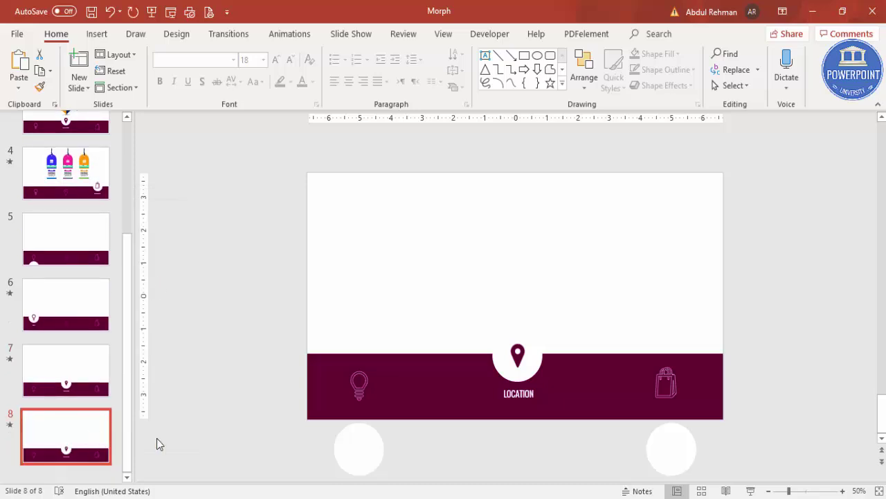
Move the LOCATION label and the pin's white circle below the slide on slide 8
click(533, 389)
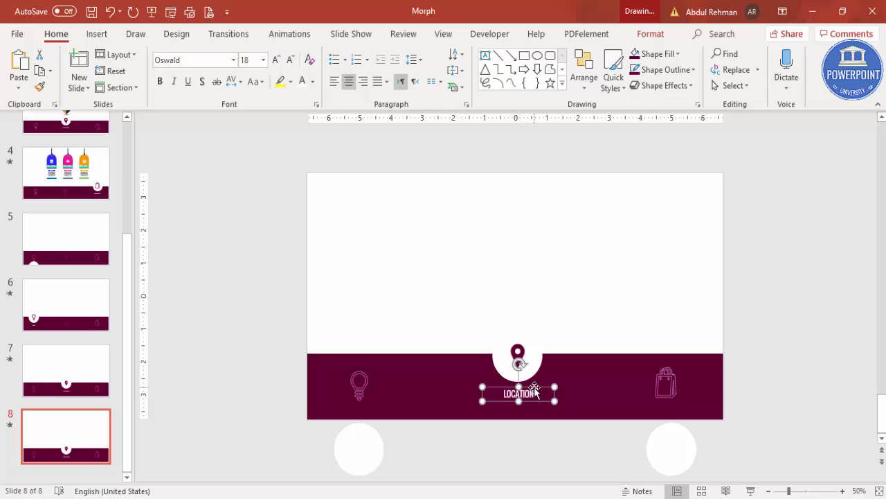
key(Down)
key(Down)
key(Down)
key(Down)
key(Down)
key(Down)
key(Down)
key(Down)
key(Down)
key(Down)
key(Down)
key(Down)
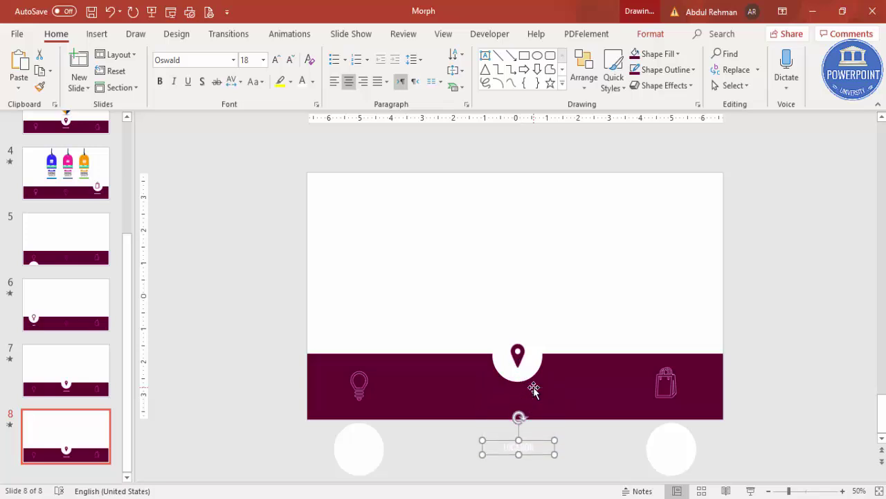
click(522, 341)
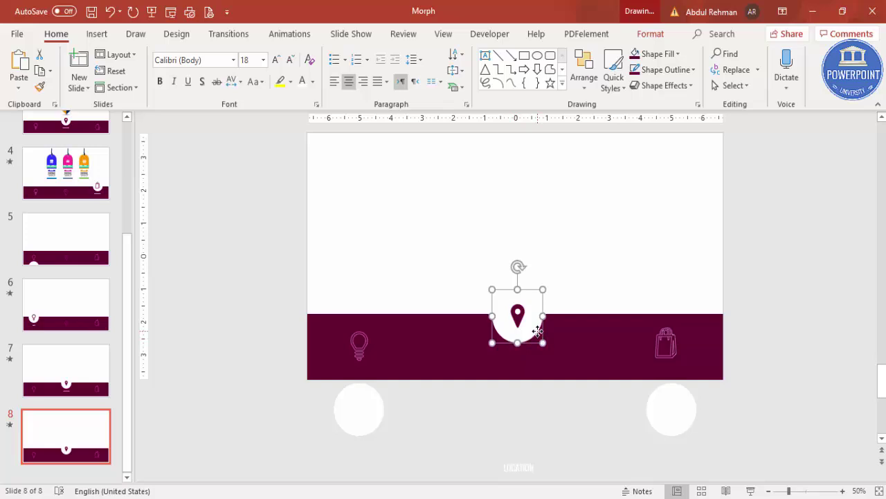
key(Down)
key(Down)
key(Down)
key(Down)
key(Down)
key(Down)
key(Down)
key(Down)
key(Down)
key(Down)
key(Down)
key(Down)
key(Down)
key(Down)
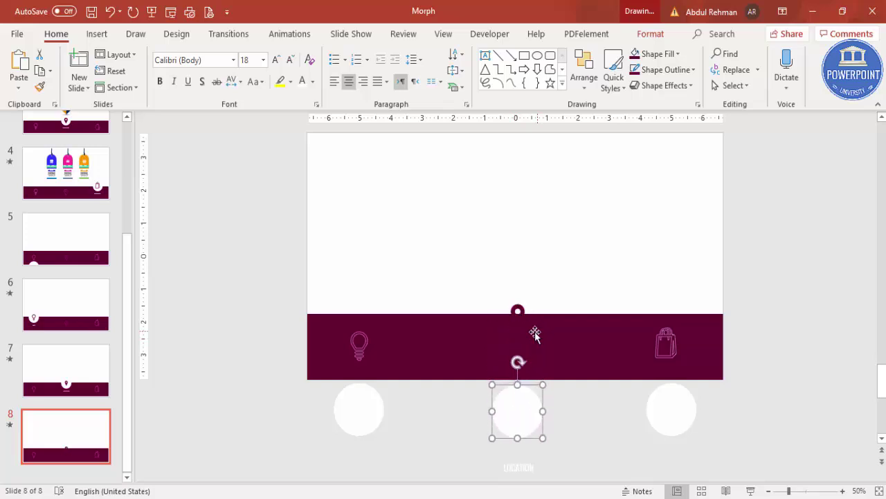
Copy the lightbulb's outline style onto the location pin with Format Painter and lower the pin into the band
click(361, 347)
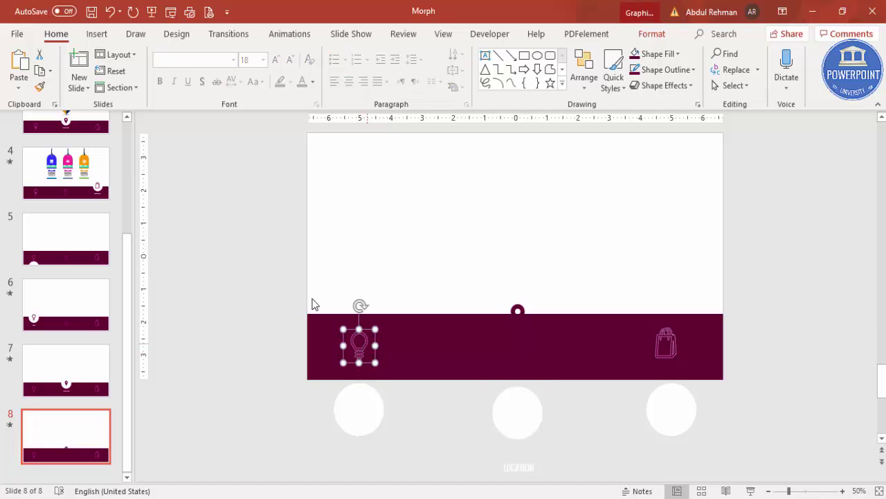
click(39, 86)
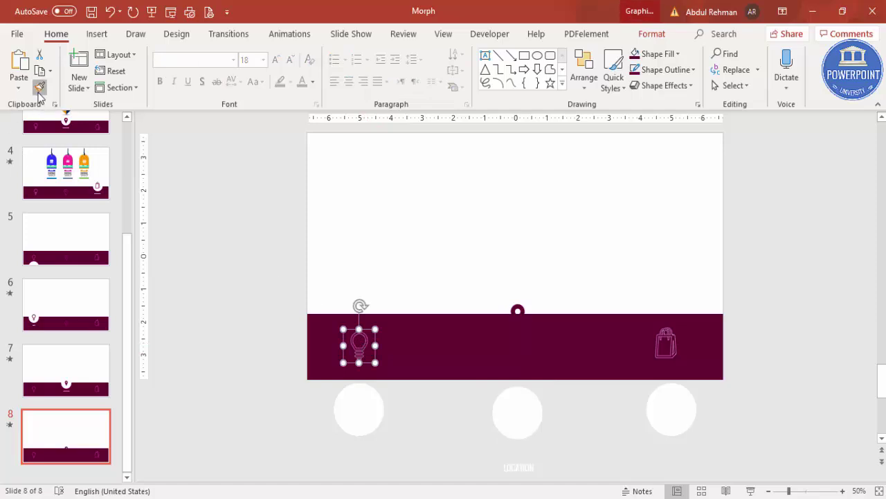
click(520, 313)
key(Down)
key(Down)
key(Down)
key(Down)
key(Down)
key(Down)
key(Down)
key(Down)
key(Down)
key(Down)
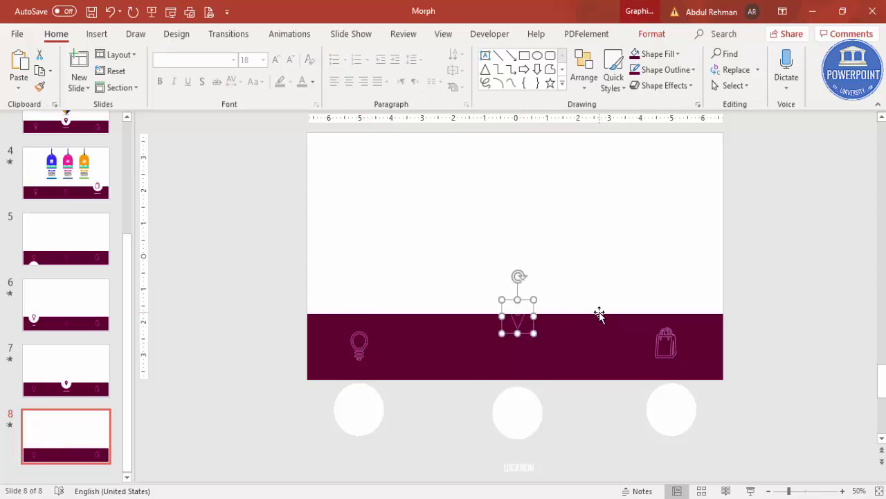
key(Down)
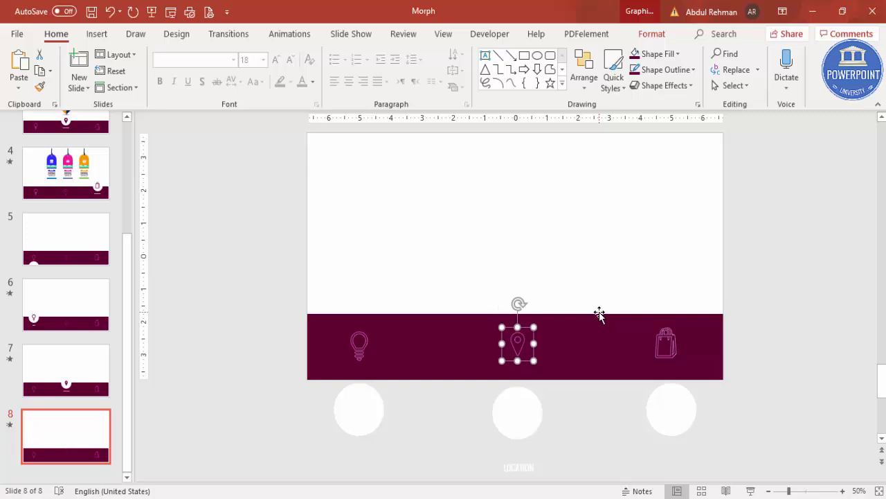
Raise the shopping bag and its white circle up toward the band's top edge
click(671, 345)
key(Up)
key(Up)
key(Up)
key(Up)
key(Up)
key(Up)
key(Up)
key(Up)
key(Up)
key(Up)
key(Up)
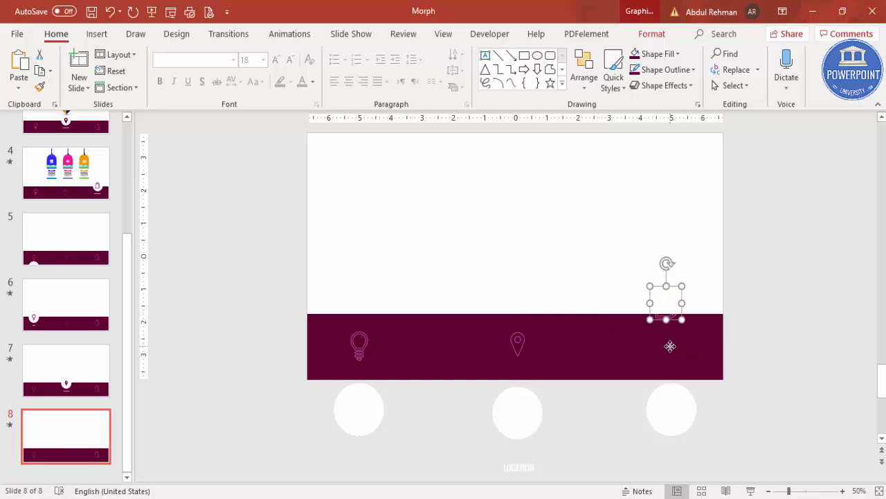
click(673, 394)
key(Up)
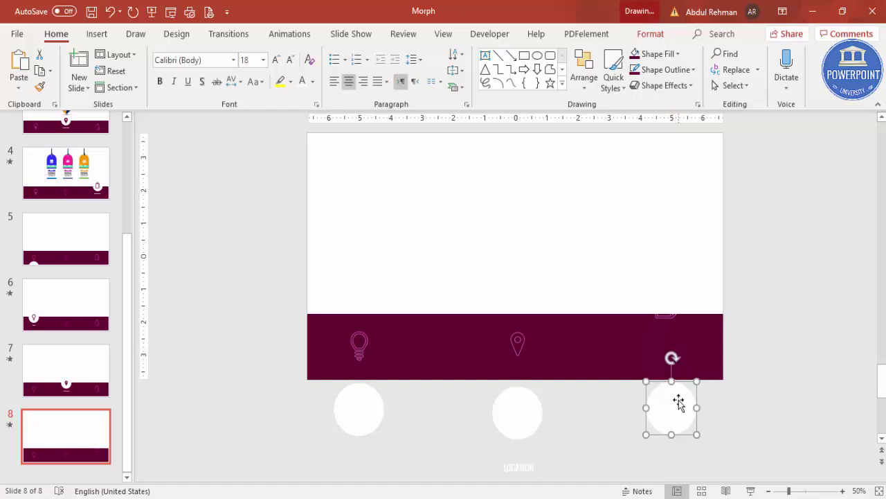
key(Up)
key(Up)
key(Up)
key(Up)
key(Up)
key(Up)
key(Up)
key(Up)
key(Up)
key(Up)
key(Up)
key(Up)
key(Up)
key(Up)
key(Up)
key(Up)
key(Up)
key(Up)
key(Up)
key(Up)
key(Up)
key(Up)
key(Up)
key(Up)
key(Up)
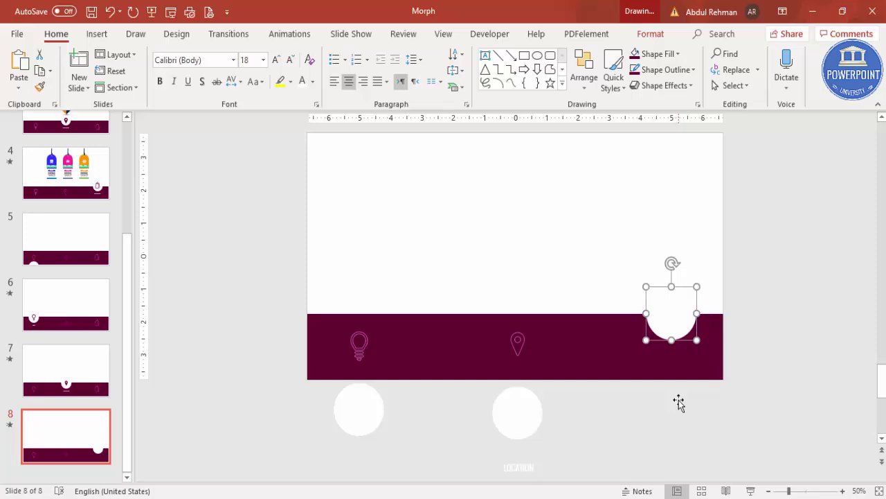
Select the hidden shopping-bag graphic and drag it down onto the maroon bar
click(637, 296)
drag(629, 284, 692, 327)
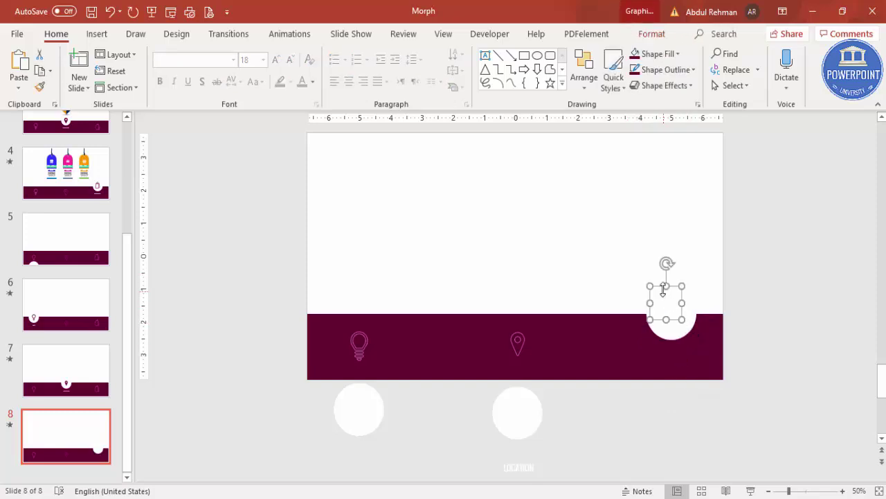
drag(672, 288, 665, 322)
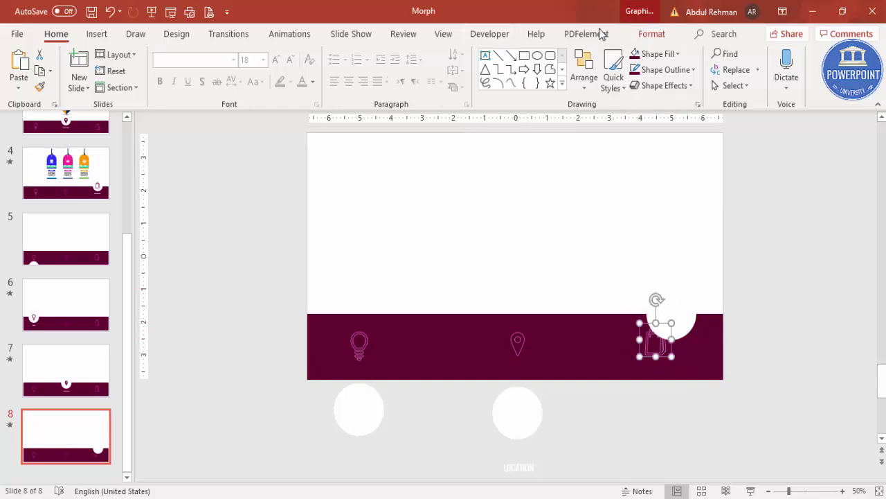
Fill the bag icon maroon, bring it to front, and centre it within the white circle
click(652, 34)
click(365, 58)
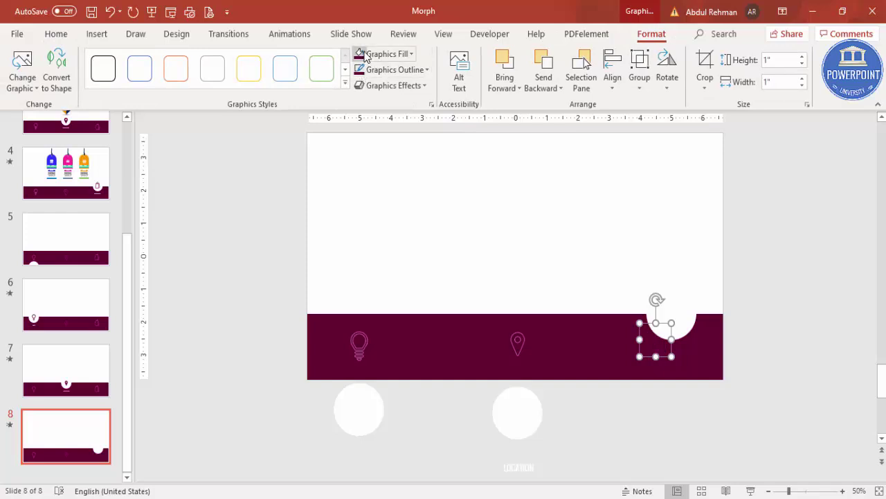
click(514, 88)
click(516, 122)
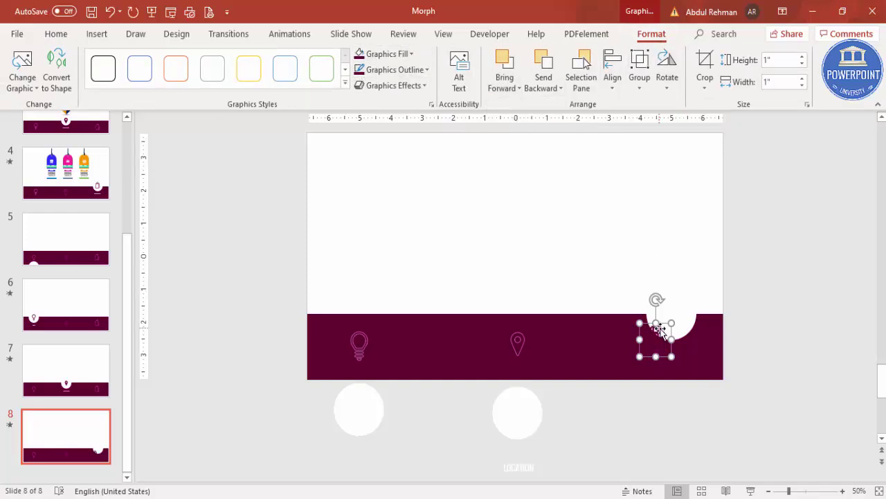
drag(660, 322, 672, 298)
click(658, 333)
Copy slide 7's LOCATION label onto slide 8, move it under the bag, and retype it as SHOPPING
click(73, 372)
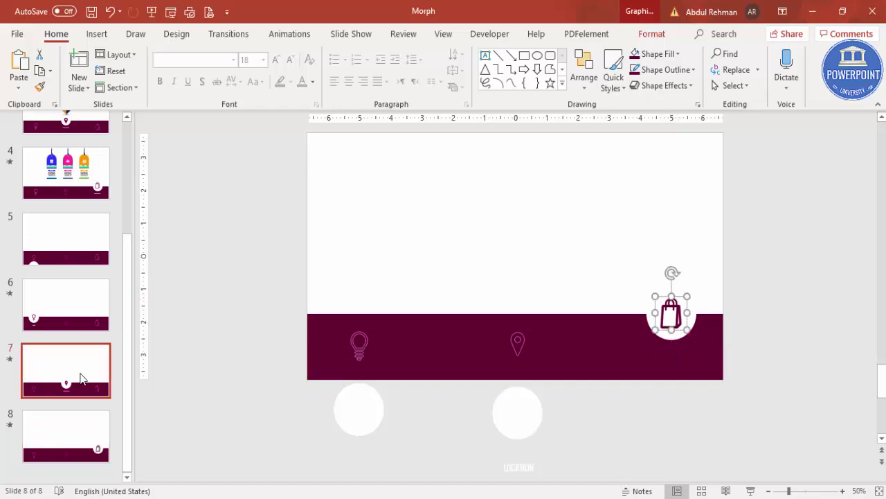
click(535, 390)
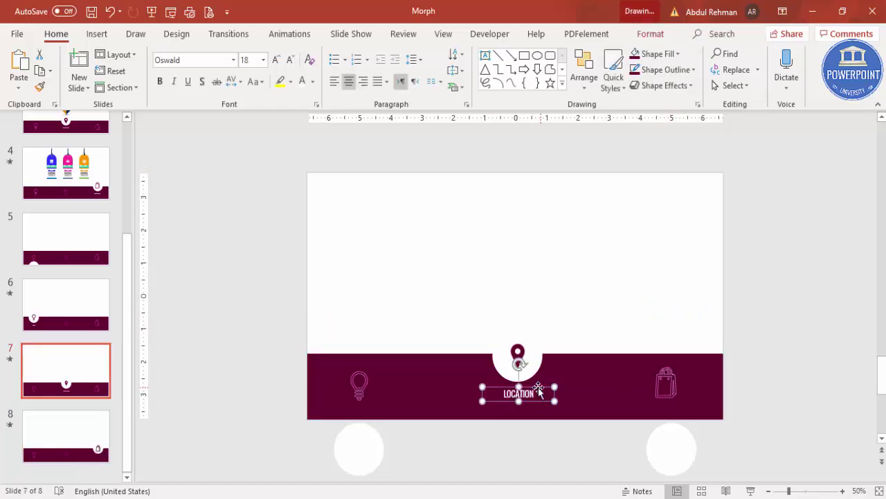
click(52, 436)
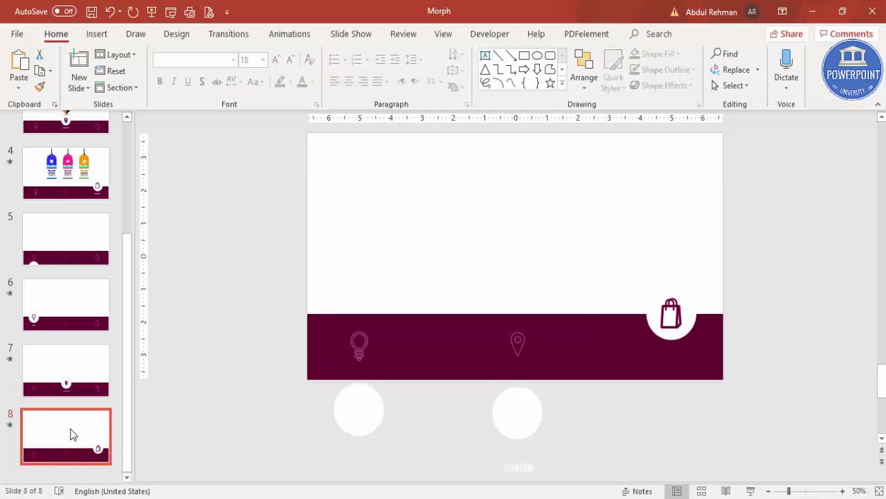
key(ctrl+v)
drag(547, 355, 698, 356)
text(S)
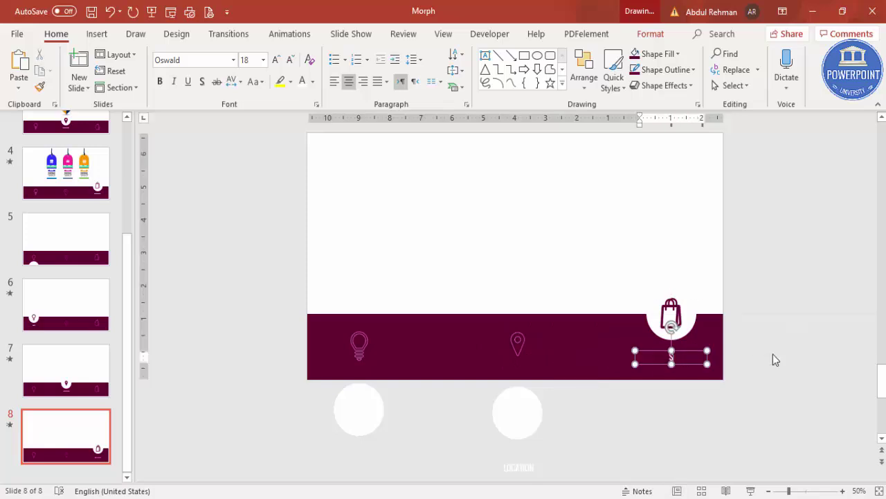
text(HOPPING)
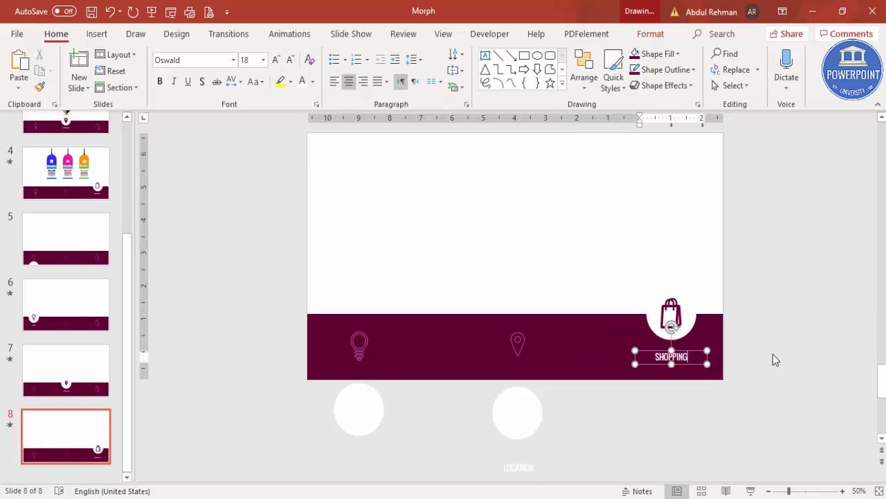
click(769, 336)
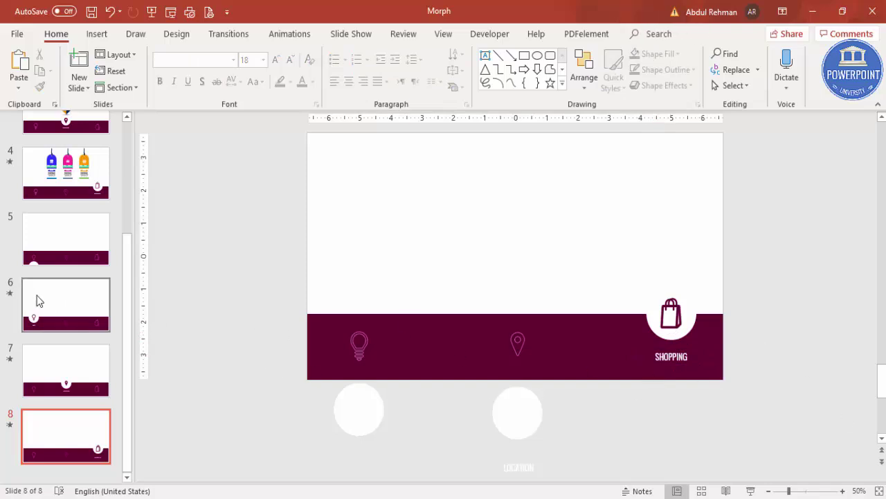
click(76, 245)
click(751, 492)
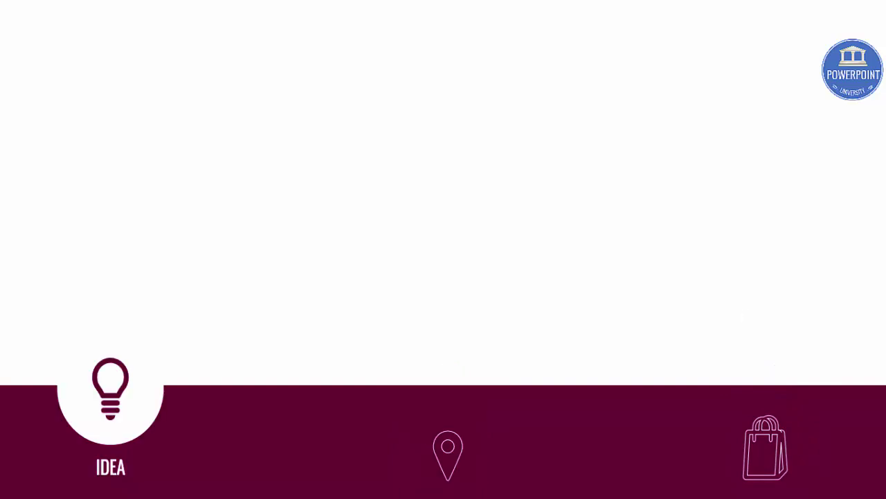
key(Escape)
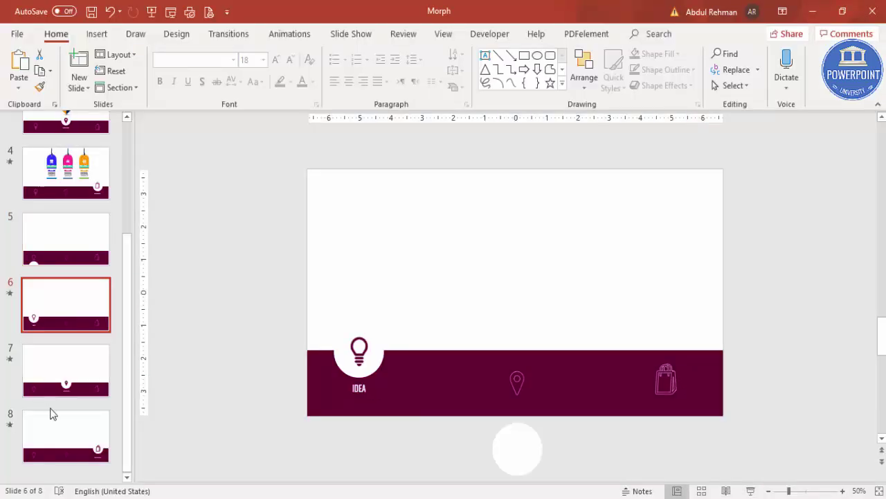
click(76, 437)
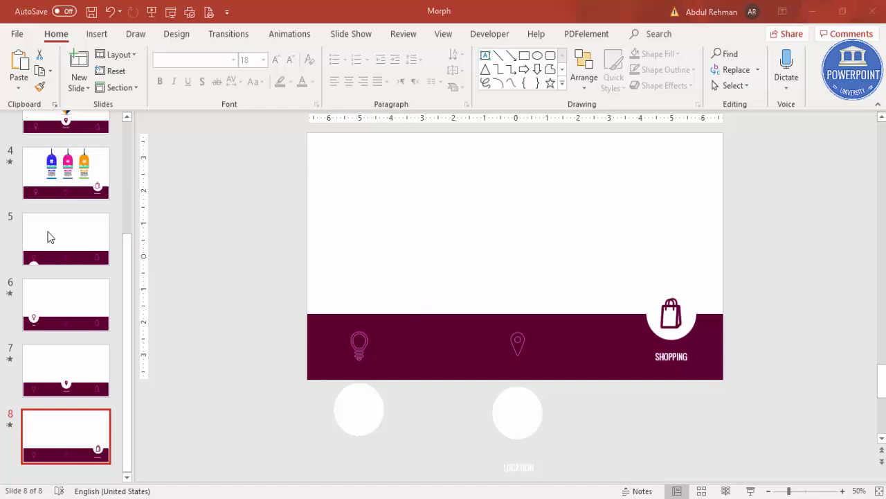
Insert a text box on slide 5 reading MAIN TITLE
click(91, 248)
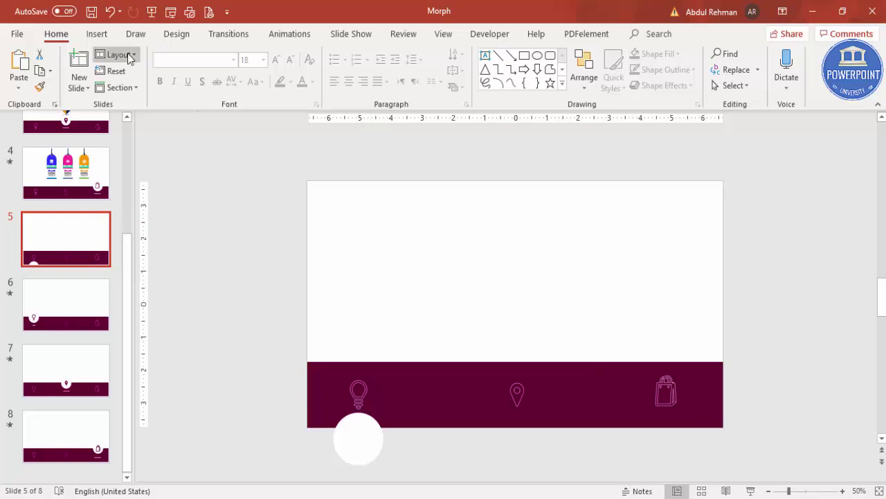
click(97, 34)
click(512, 73)
drag(463, 231, 645, 281)
text(MAIN TITLE)
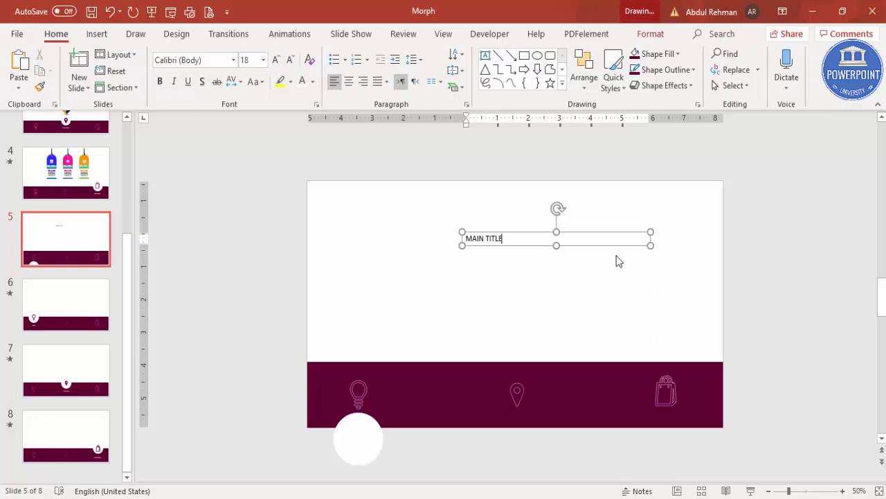
click(547, 228)
click(499, 231)
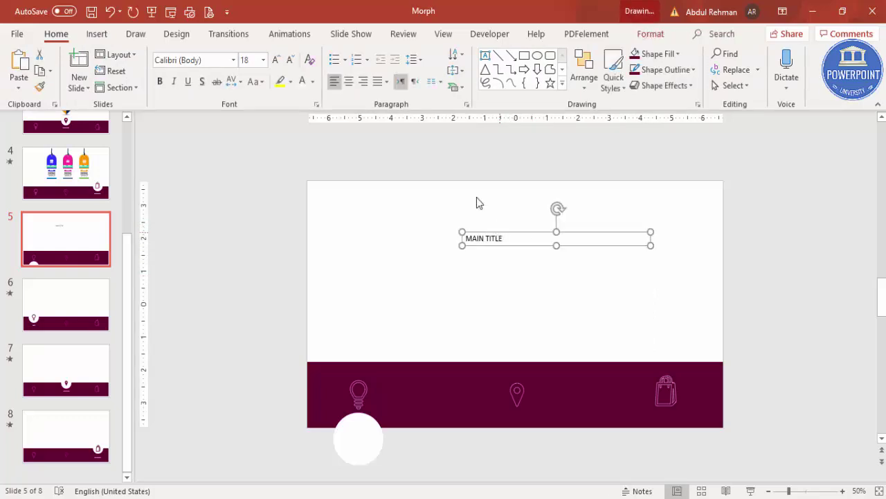
Centre-align the title, colour it maroon, enlarge it to 60 pt, and move it to the slide's centre
click(349, 81)
click(312, 81)
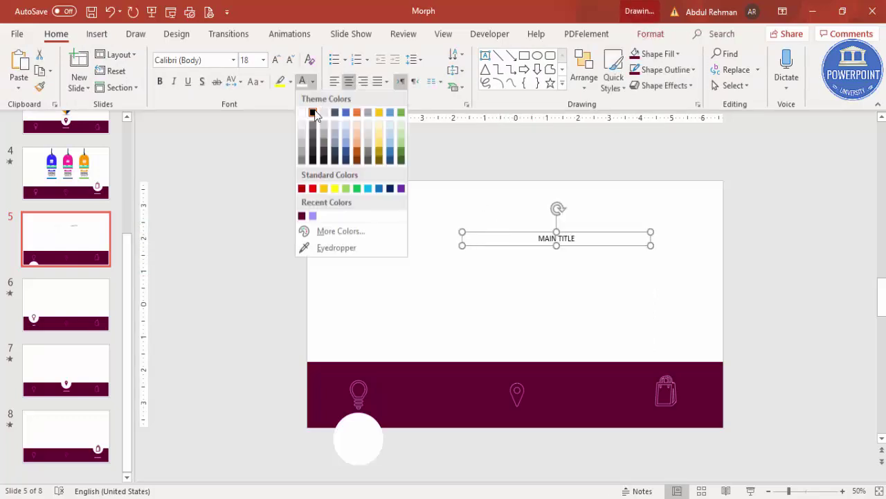
click(302, 217)
click(275, 60)
click(275, 59)
click(276, 60)
click(276, 60)
click(275, 60)
click(276, 59)
click(276, 59)
click(276, 60)
click(276, 60)
click(276, 60)
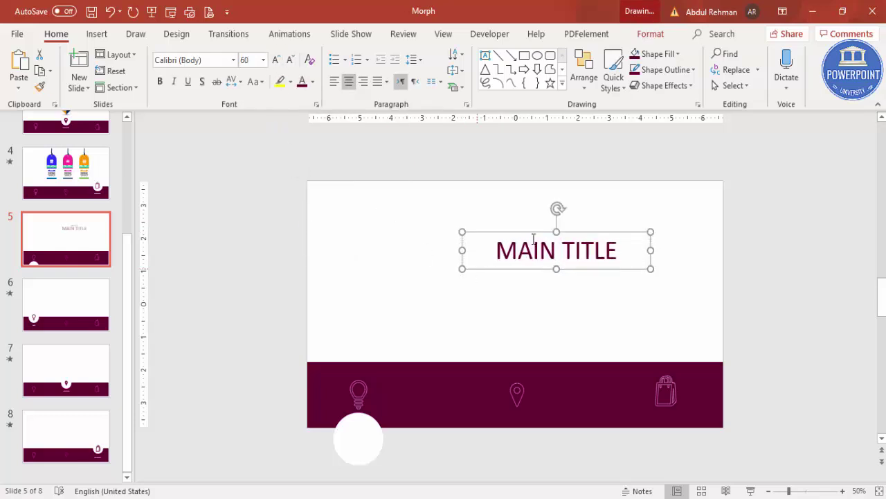
drag(530, 234, 489, 261)
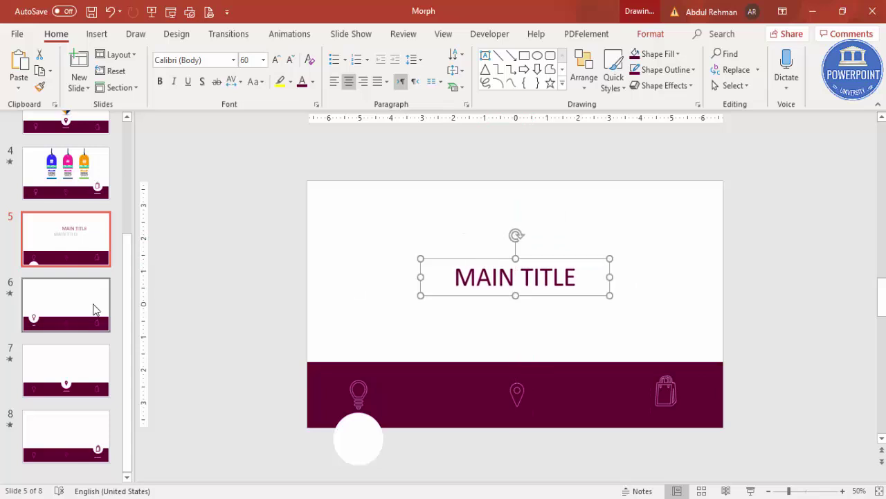
click(82, 302)
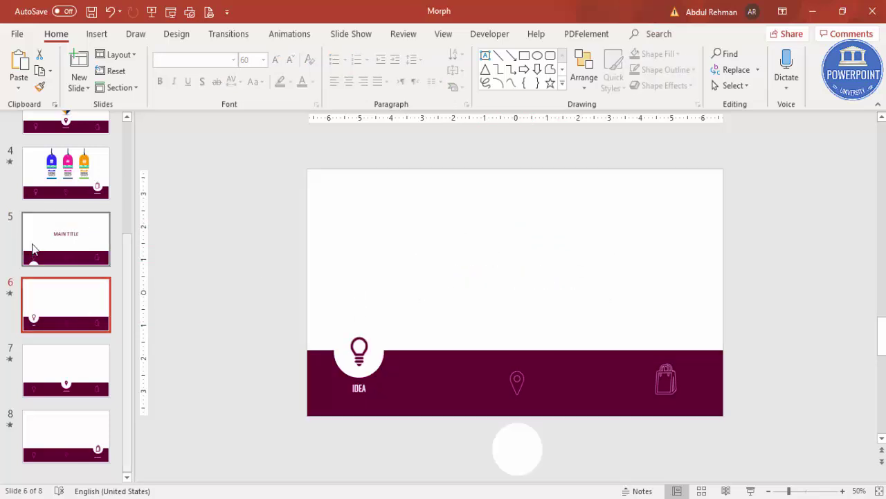
Paste the tree diagram from slide 2 onto slide 6, shifted right above the bar
scroll(65, 201, up, 3)
click(64, 201)
click(521, 195)
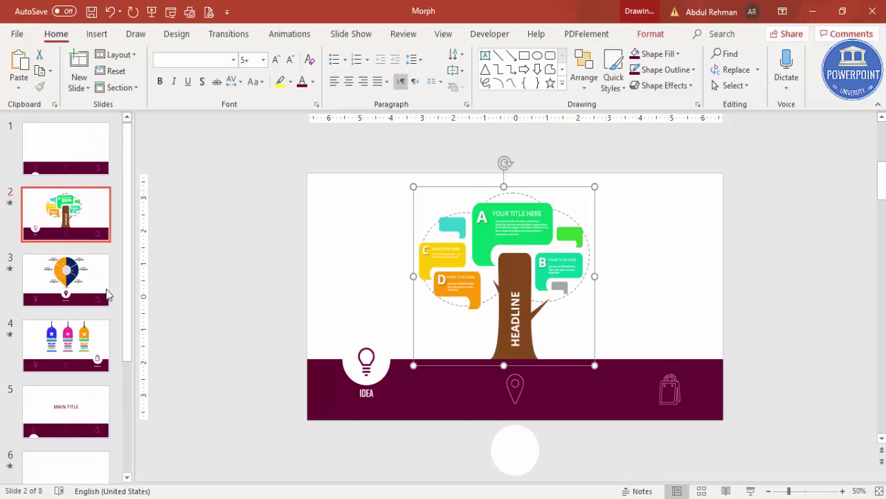
scroll(99, 321, down, 3)
click(91, 321)
key(ctrl+v)
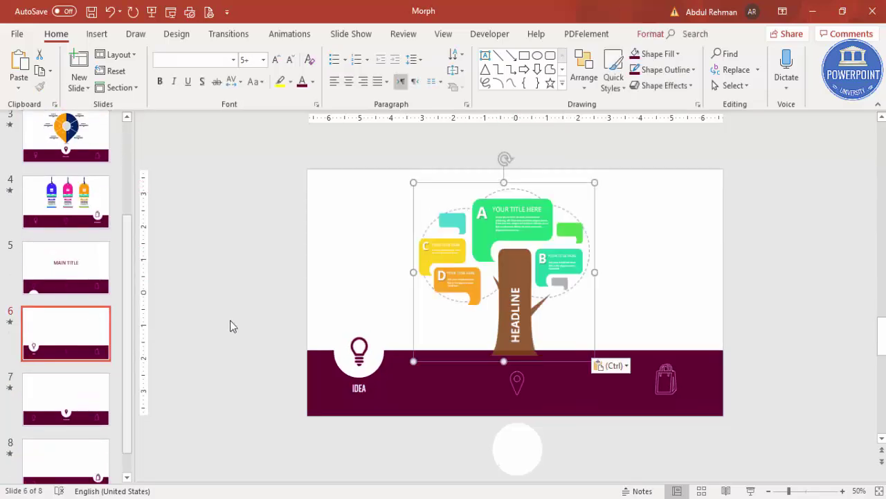
drag(556, 182, 572, 180)
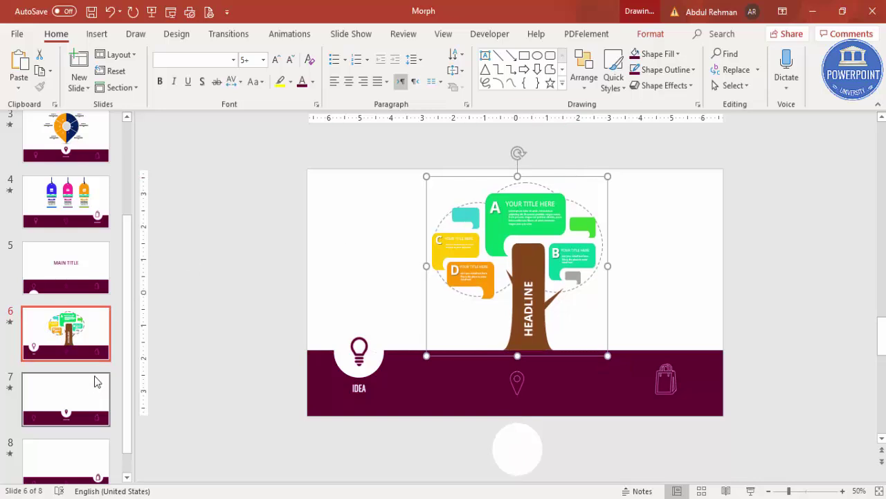
Copy slide 3's pin infographic onto slide 7 and nudge it down slightly
click(108, 154)
click(433, 237)
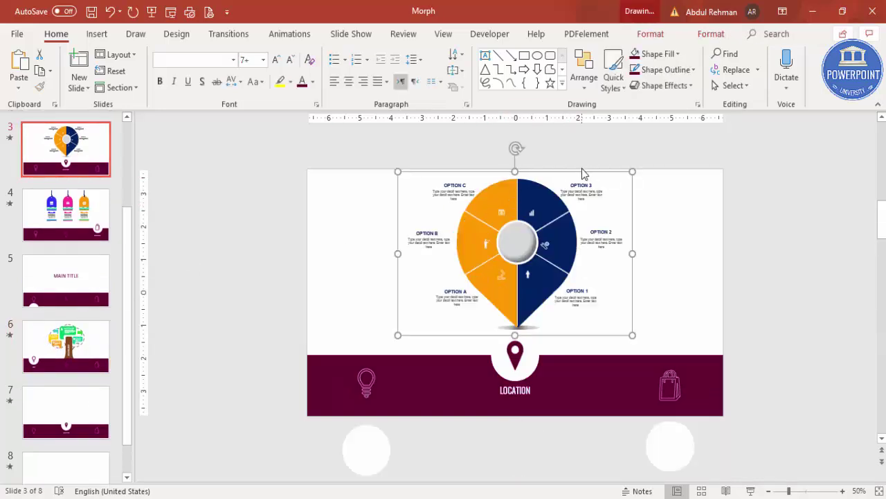
key(ctrl+c)
click(65, 393)
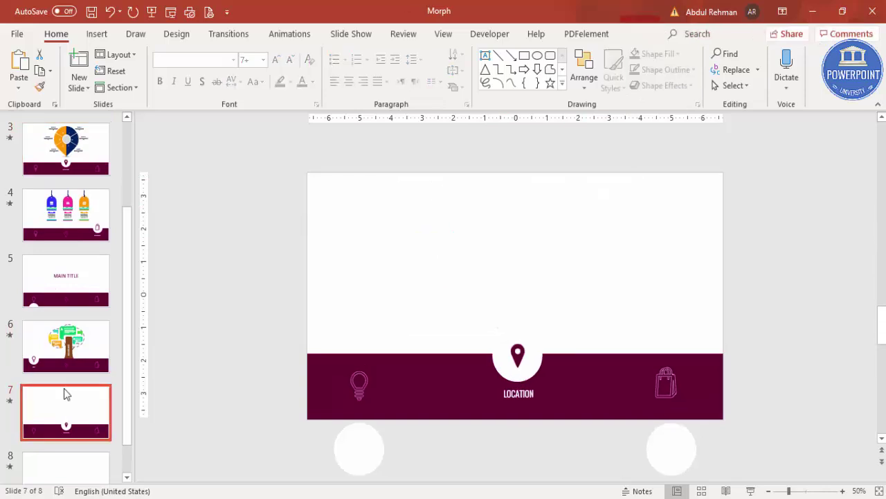
key(ctrl+v)
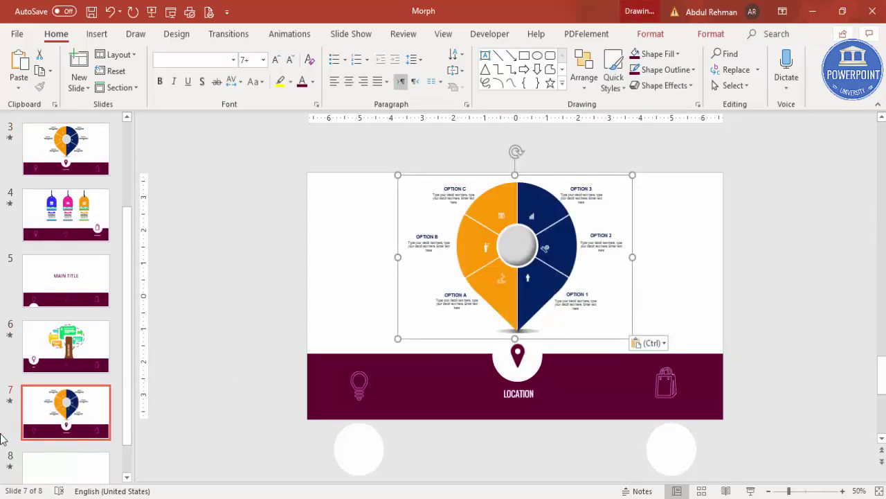
key(Down)
key(Down)
key(Down)
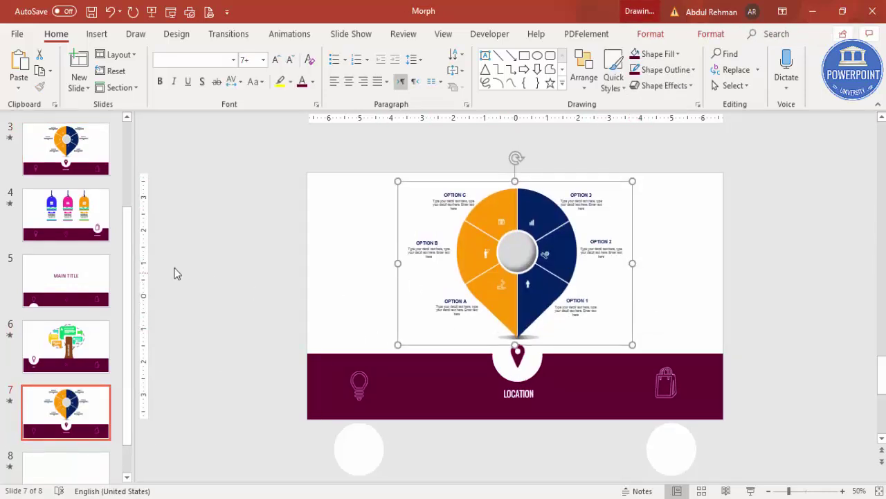